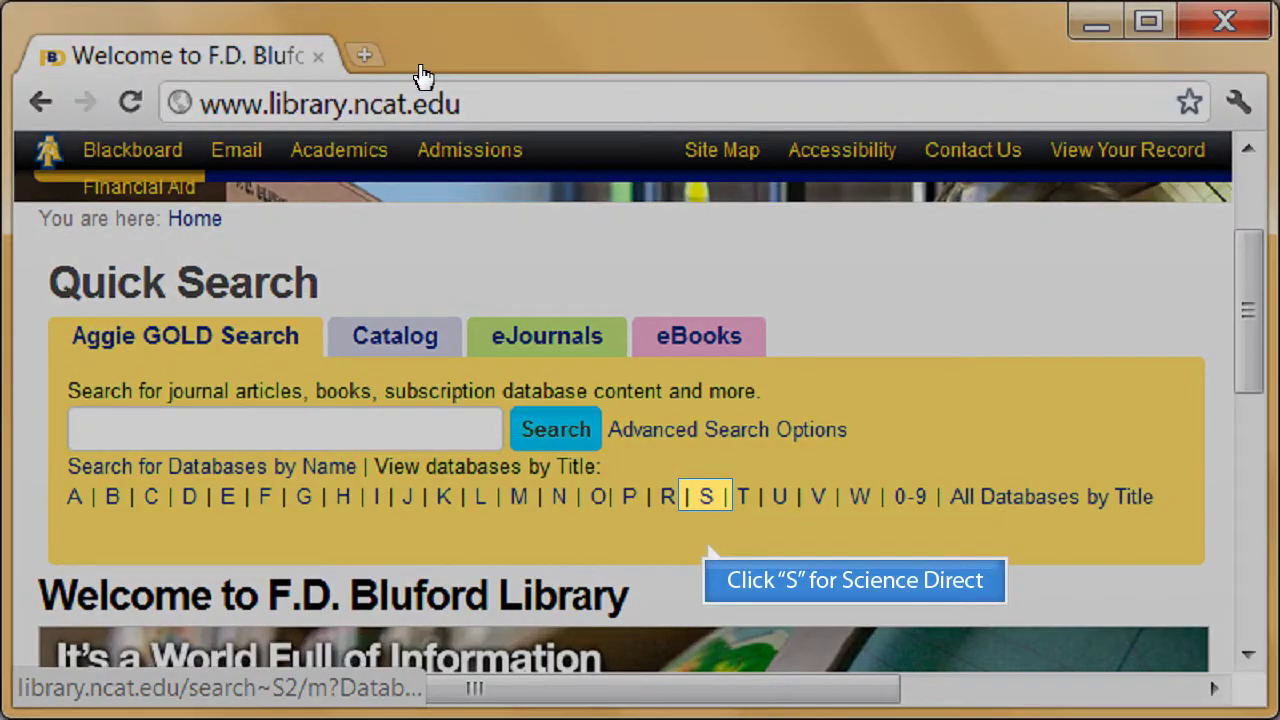
Show the library's databases beginning with 'S' and scroll to the ScienceDirect entry
{"action": "left_click", "coordinate": [706, 499]}
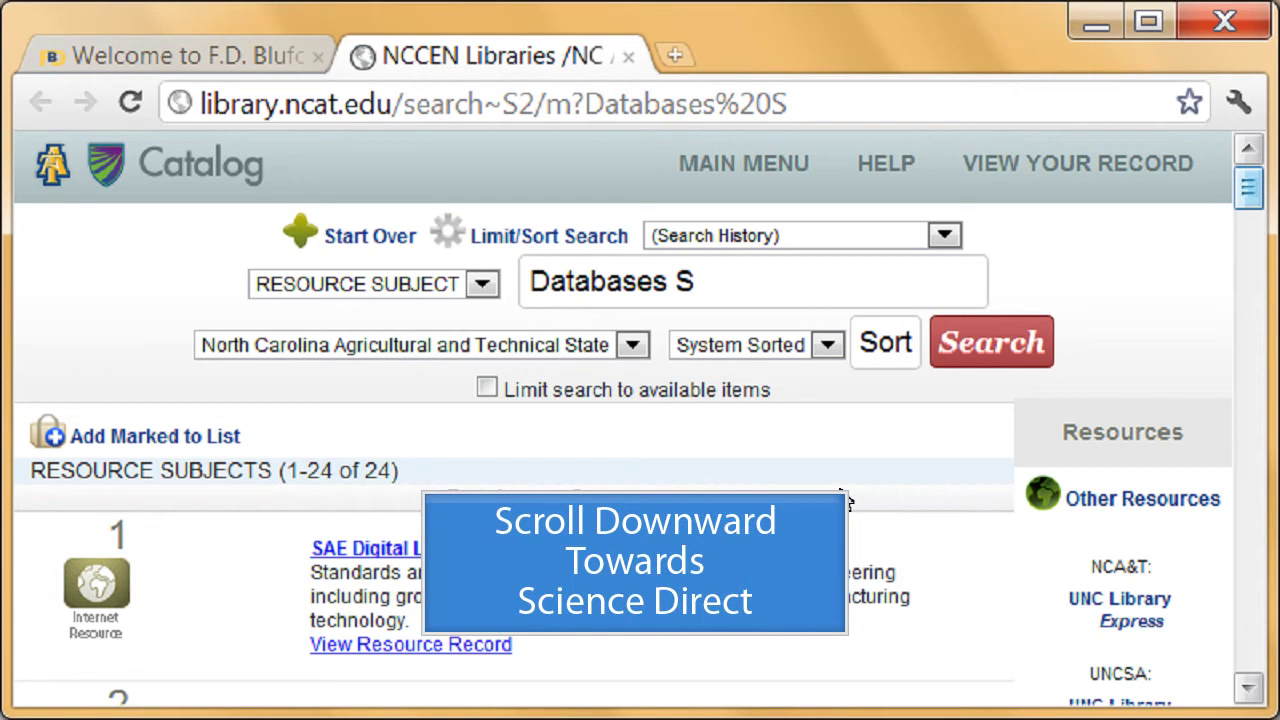
{"action": "left_click_drag", "start_coordinate": [1249, 188], "coordinate": [1258, 305]}
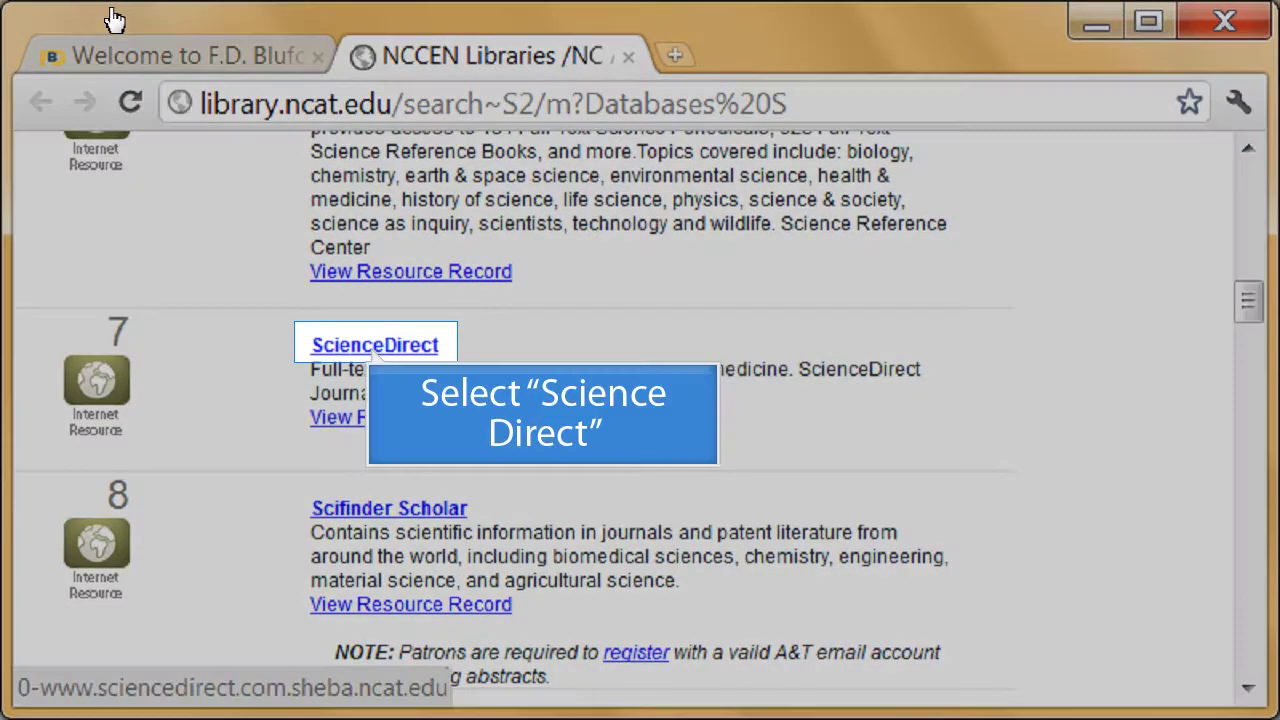
Open ScienceDirect and search All fields for the suggested 'stem cell research'
{"action": "left_click", "coordinate": [376, 345]}
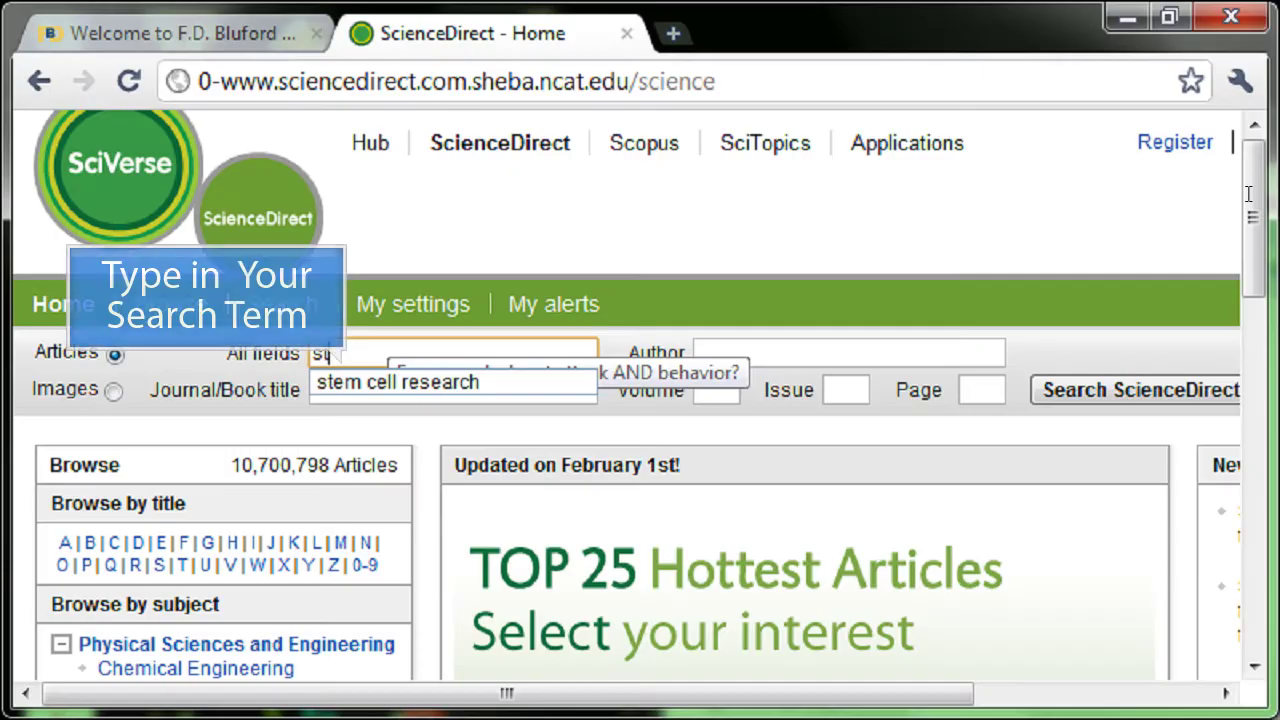
{"action": "type", "text": "cell"}
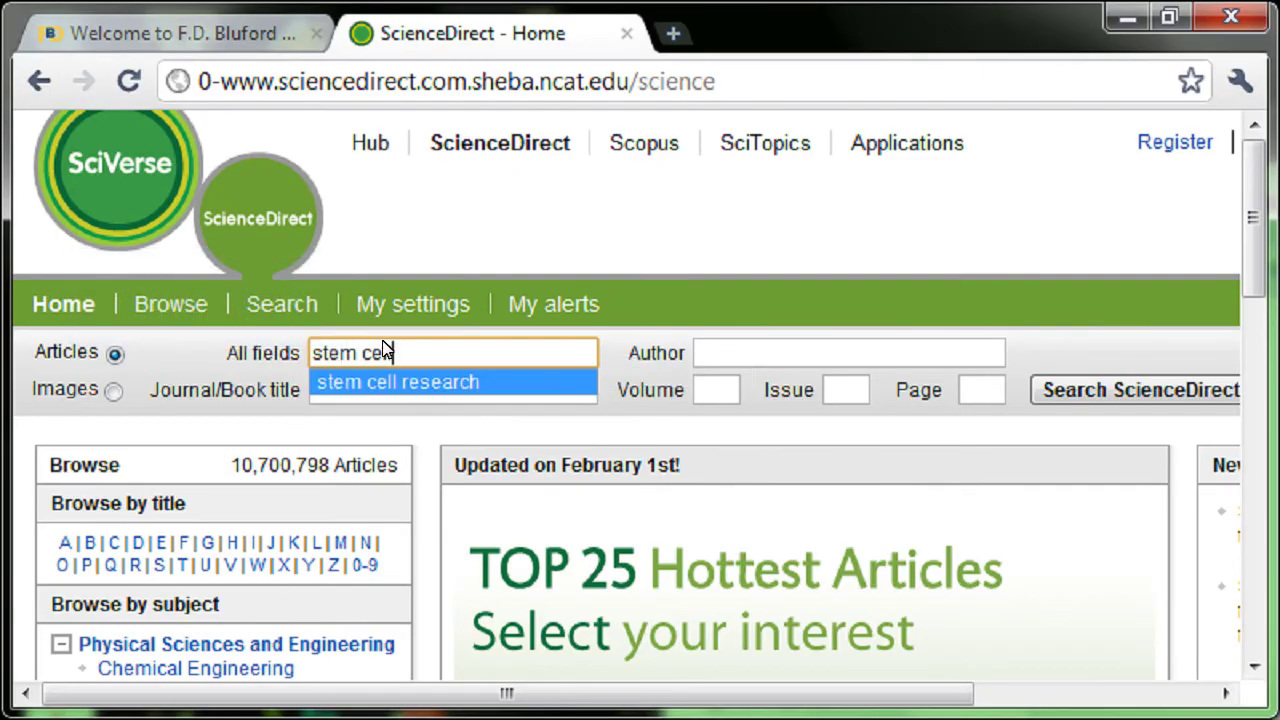
{"action": "left_click", "coordinate": [390, 383]}
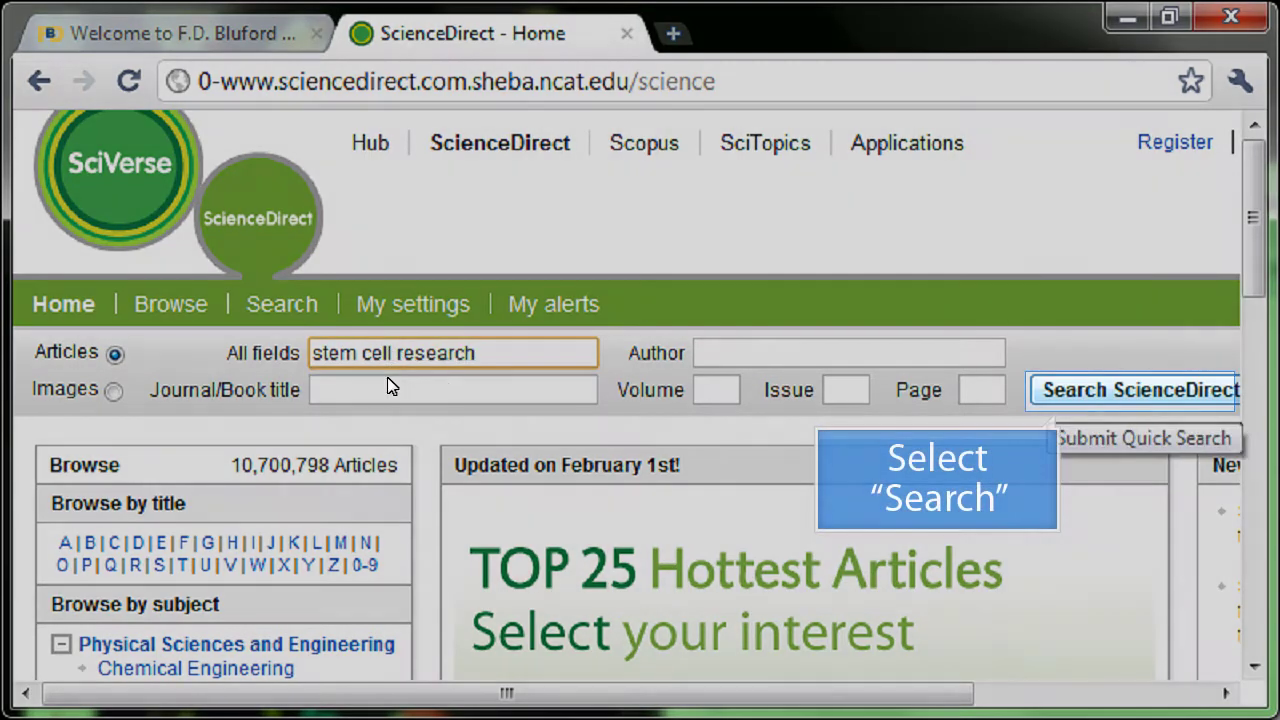
{"action": "left_click", "coordinate": [1049, 396]}
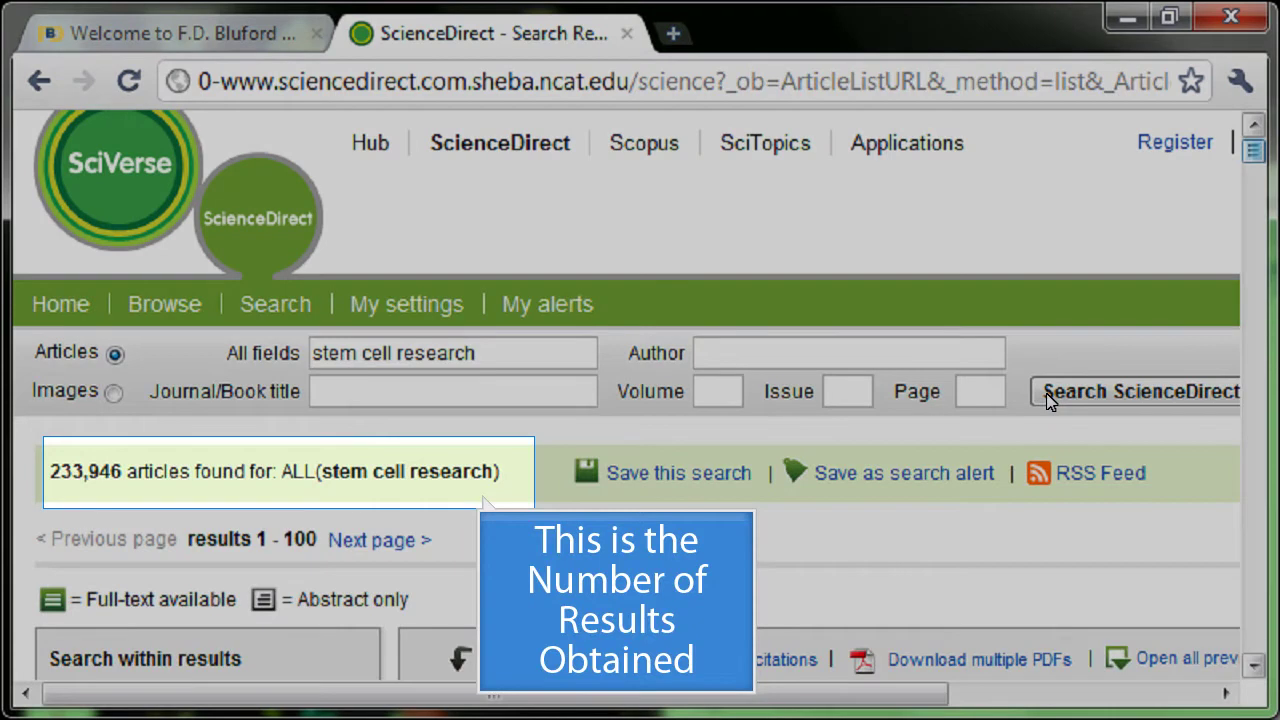
{"action": "scroll", "coordinate": [1256, 172], "scroll_direction": "down", "scroll_amount": 3}
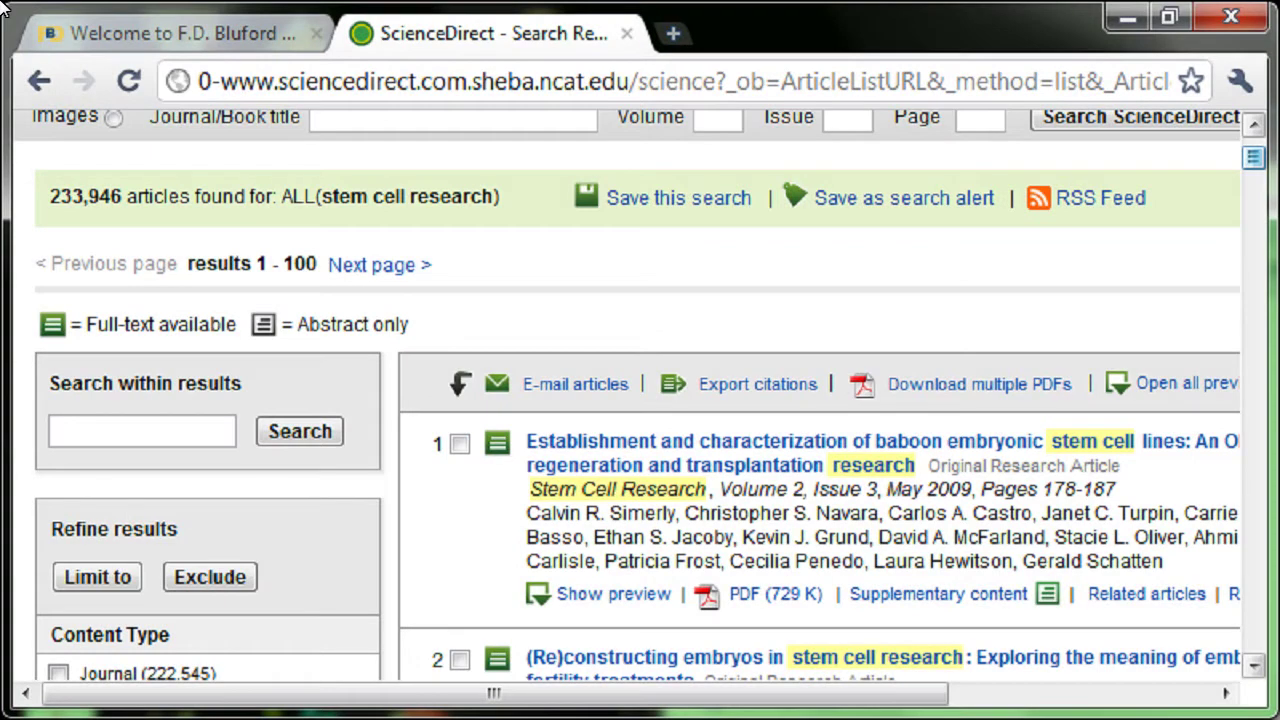
{"action": "scroll", "coordinate": [1249, 166], "scroll_direction": "down", "scroll_amount": 3}
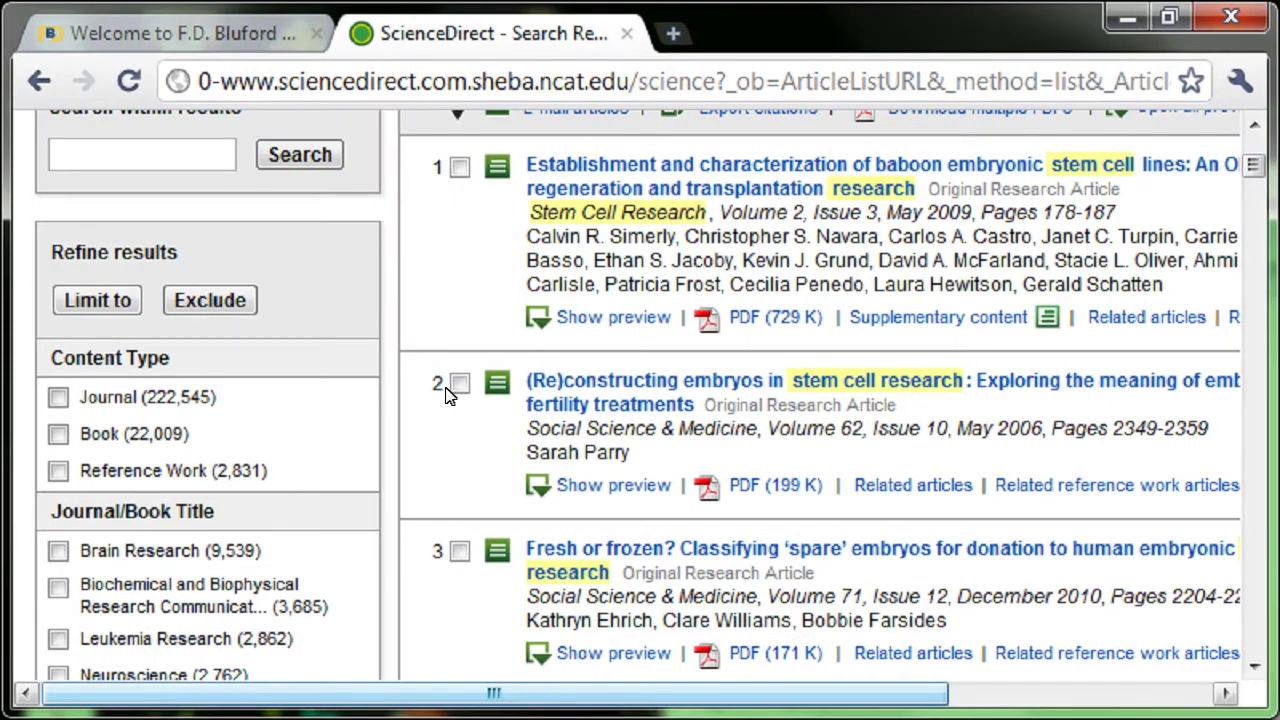
{"action": "left_click_drag", "start_coordinate": [478, 703], "coordinate": [734, 710]}
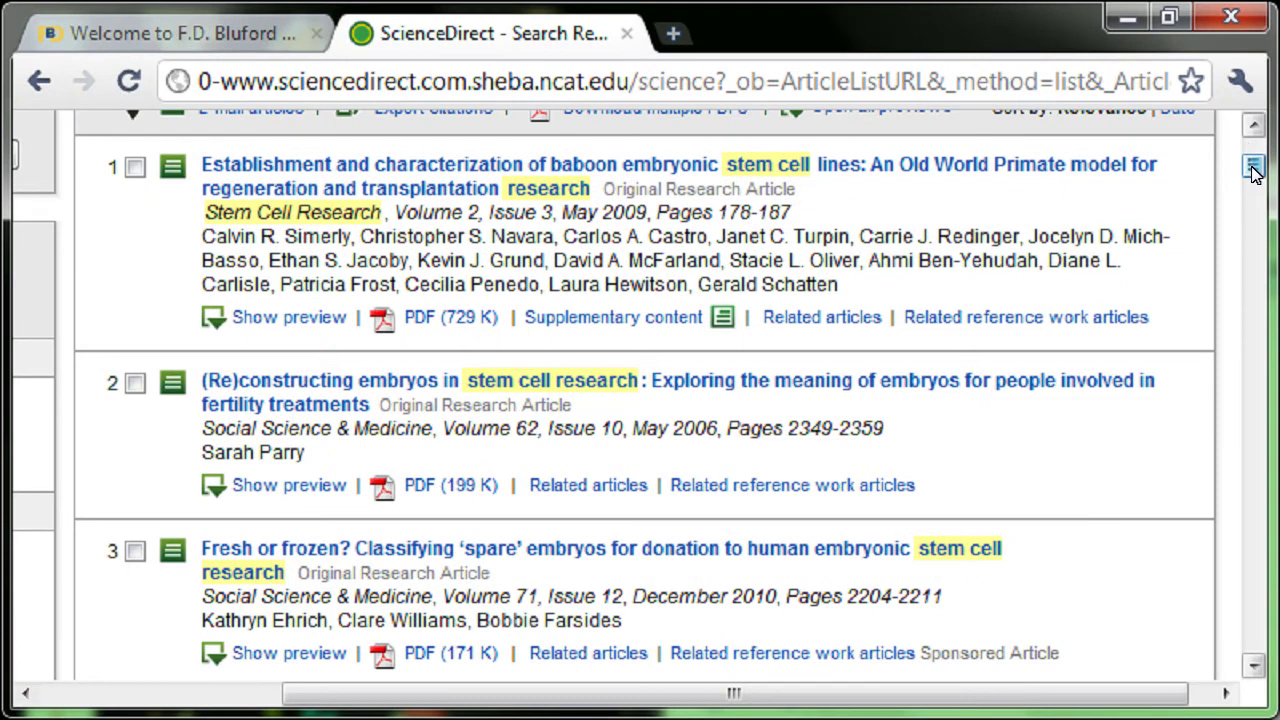
{"action": "left_click_drag", "start_coordinate": [1254, 172], "coordinate": [1258, 210]}
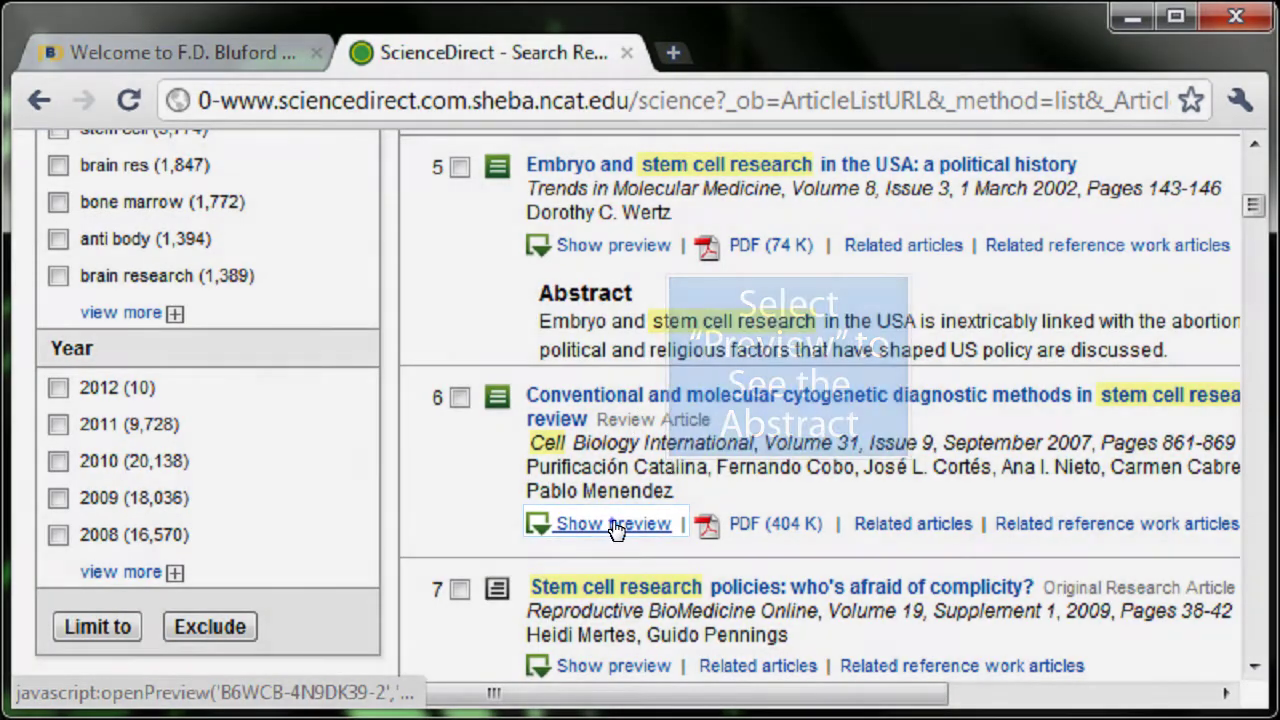
Expand result 6's preview and read the abstract of the cytogenetic diagnostic methods review
{"action": "left_click", "coordinate": [600, 523]}
{"action": "left_click_drag", "start_coordinate": [874, 693], "coordinate": [1124, 715]}
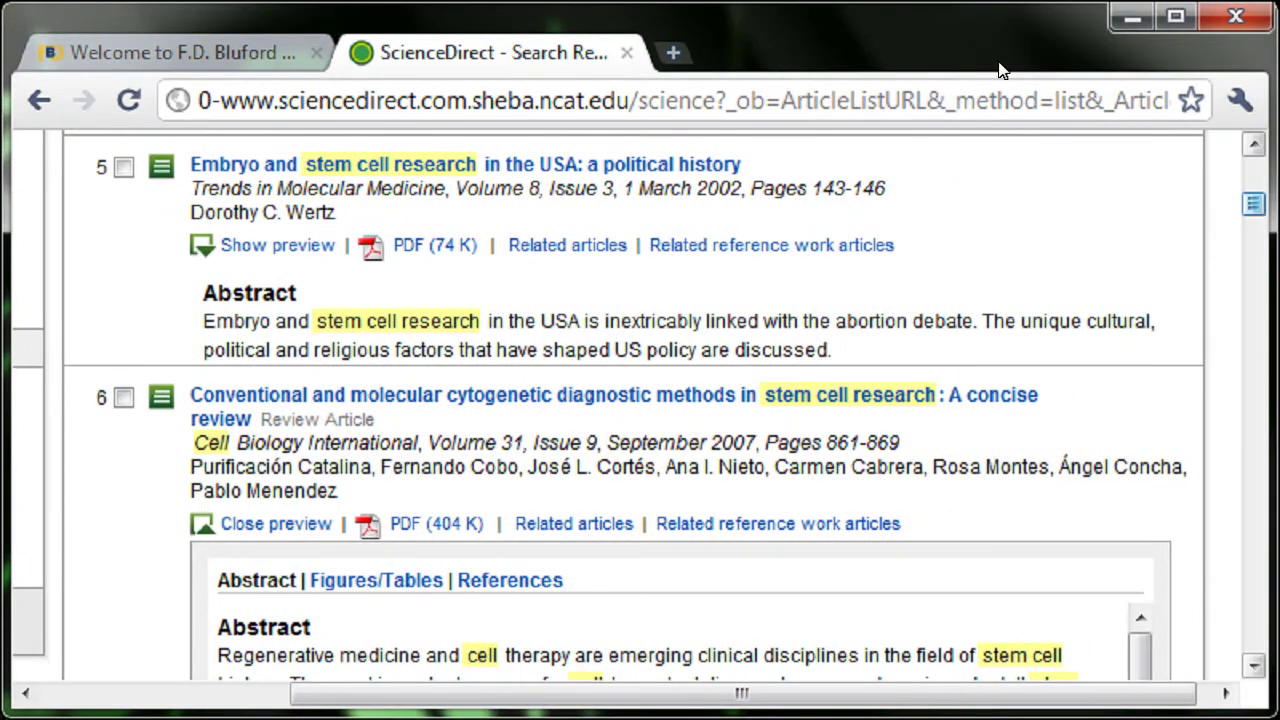
{"action": "left_click_drag", "start_coordinate": [1253, 204], "coordinate": [1260, 224]}
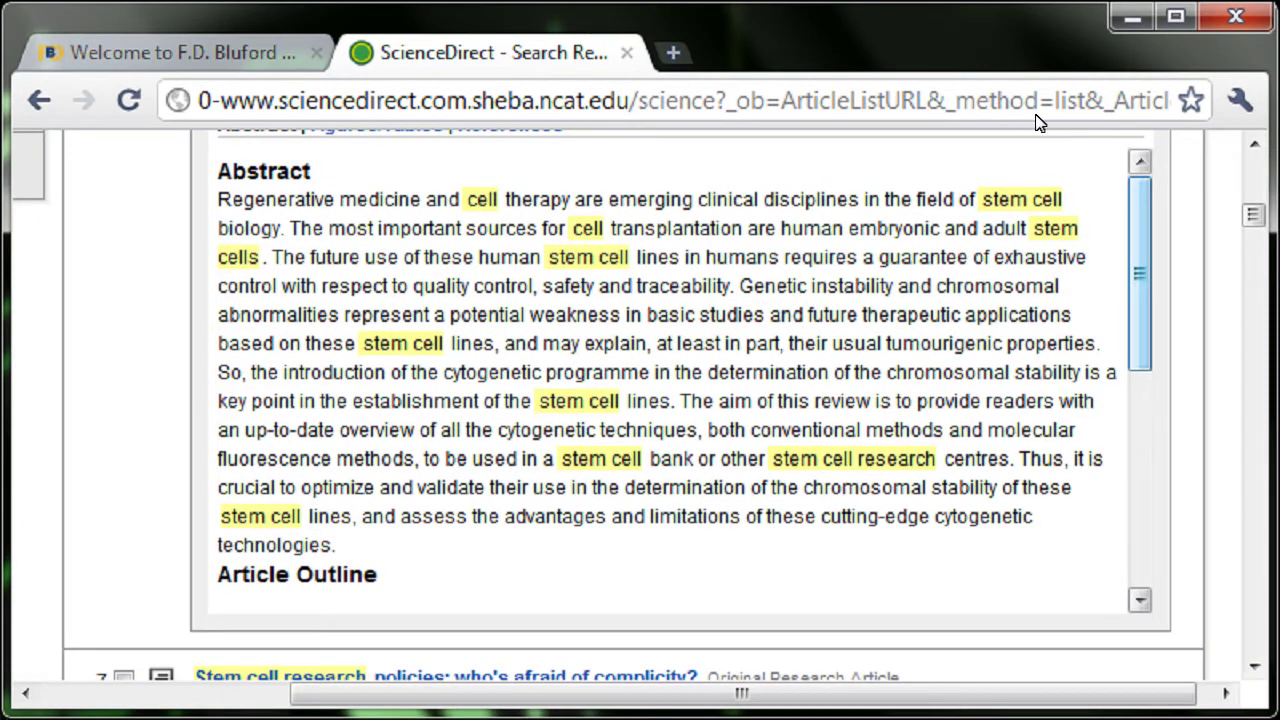
{"action": "mouse_move", "coordinate": [1141, 254]}
{"action": "left_mouse_down"}
{"action": "mouse_move", "coordinate": [1155, 488]}
{"action": "mouse_move", "coordinate": [1154, 243]}
{"action": "left_mouse_up"}
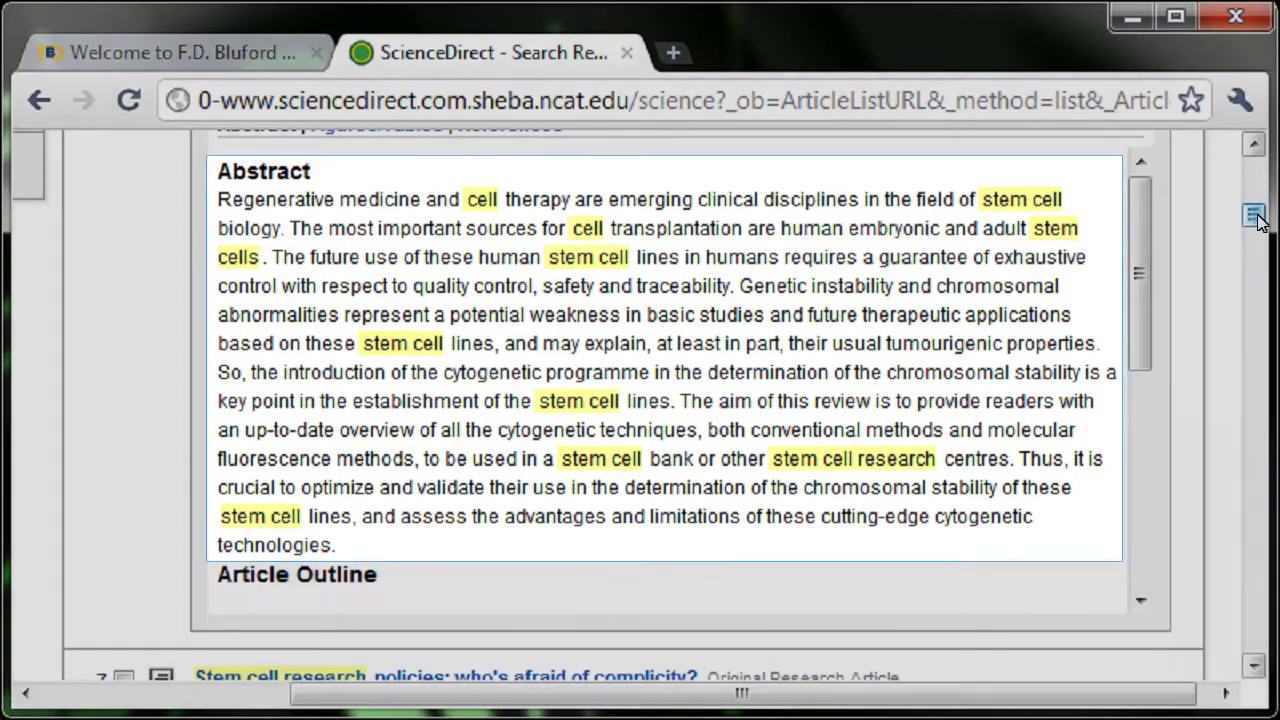
{"action": "scroll", "coordinate": [1258, 205], "scroll_direction": "up", "scroll_amount": 5}
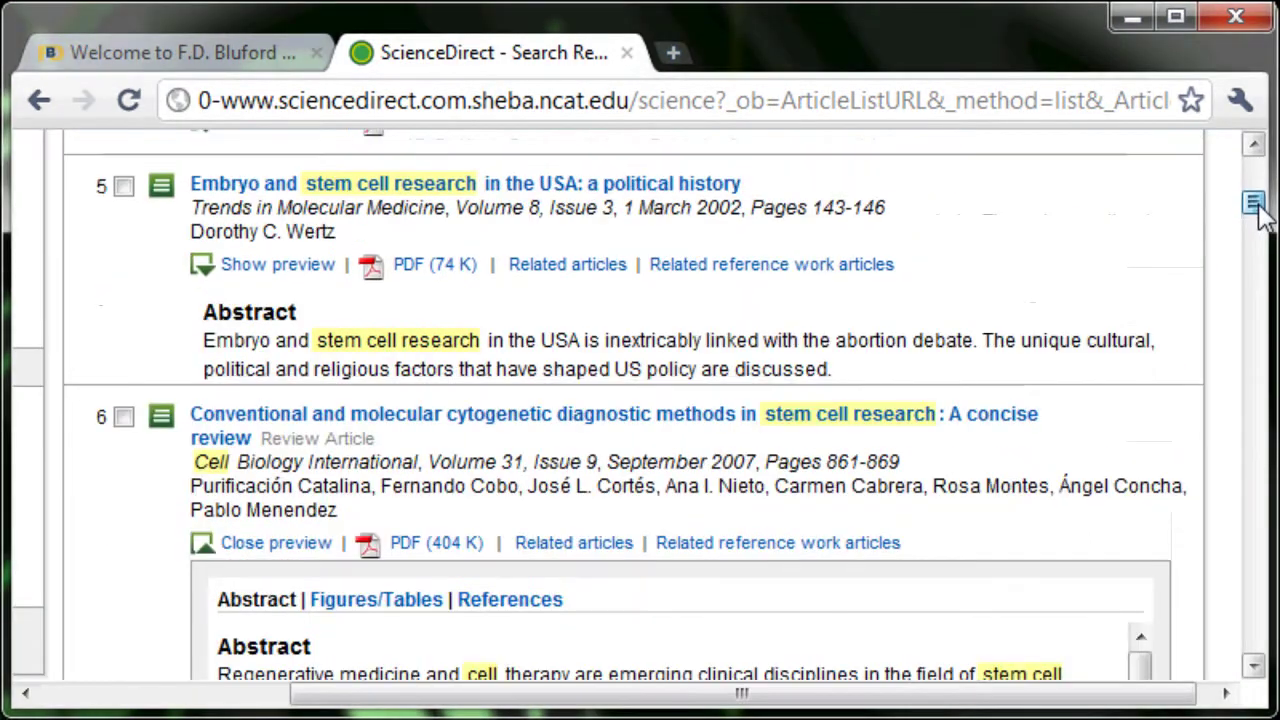
{"action": "scroll", "coordinate": [1258, 205], "scroll_direction": "down", "scroll_amount": 1}
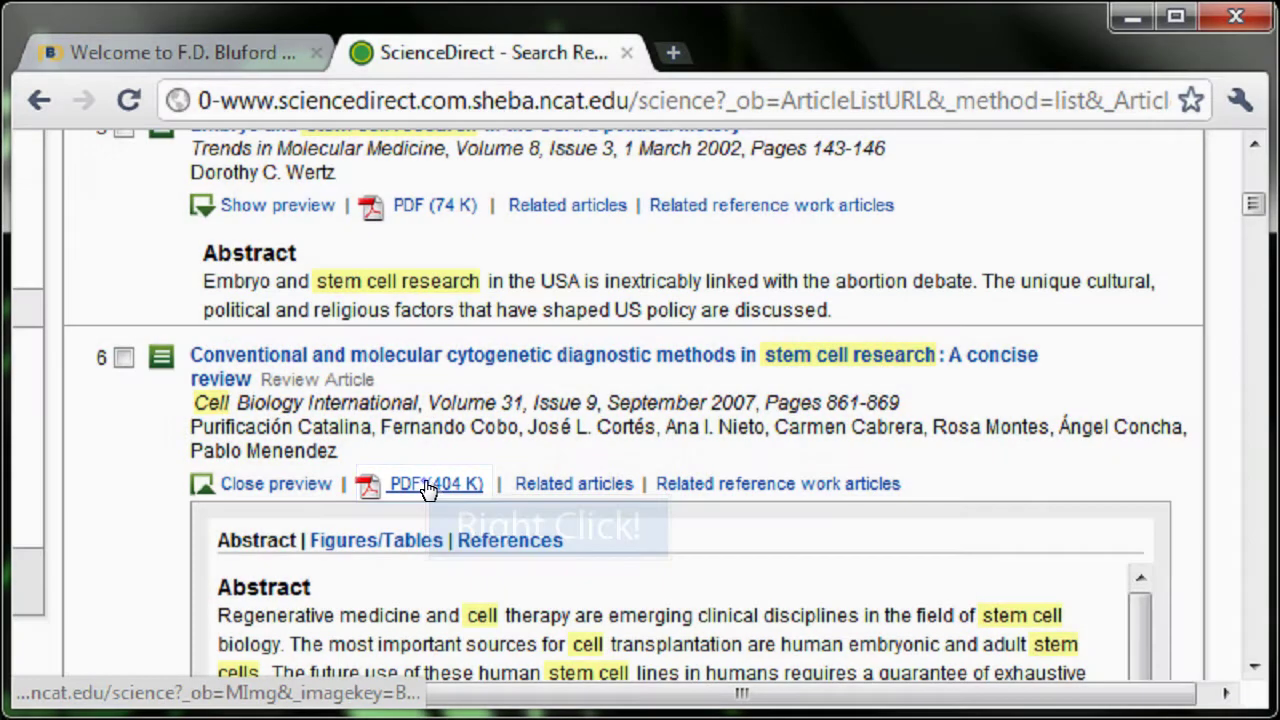
Open result 6's 'PDF (404 K)' link in a new browser tab
{"action": "right_click", "coordinate": [426, 484]}
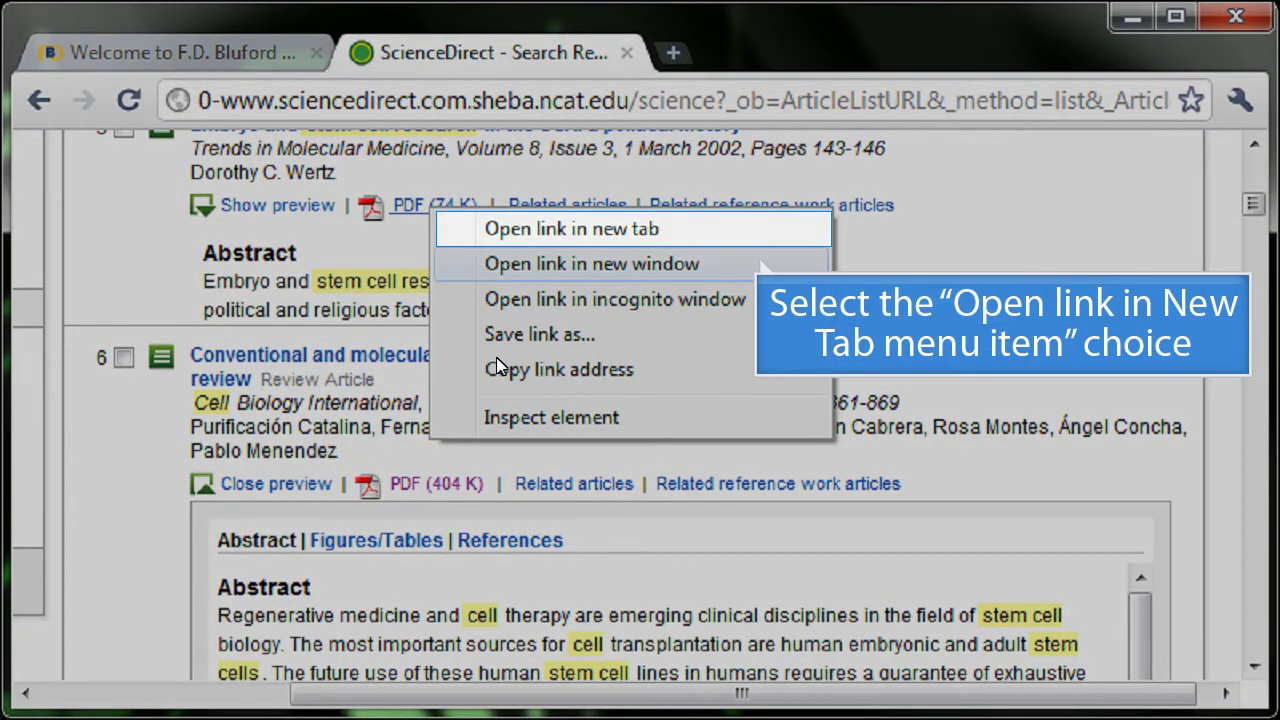
{"action": "left_click", "coordinate": [497, 226]}
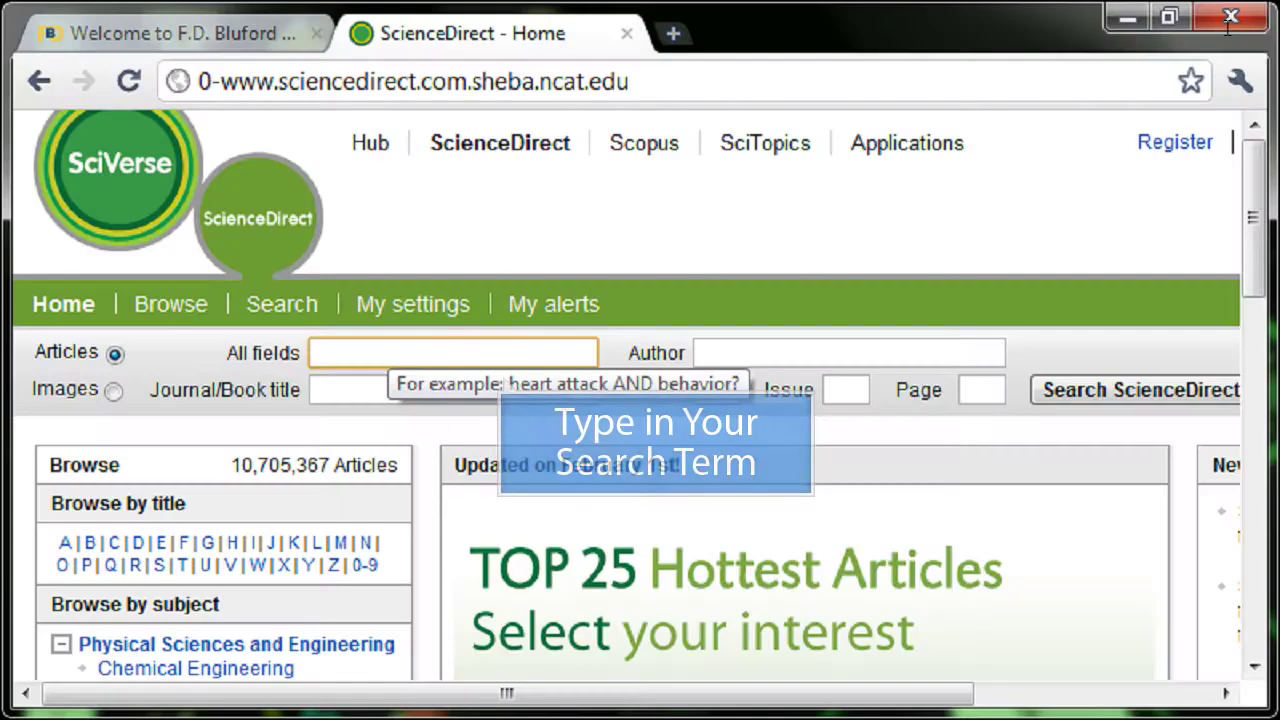
Run a fresh All fields search for 'stem cell research', returning 234,149 articles
{"action": "type", "text": "stem ce"}
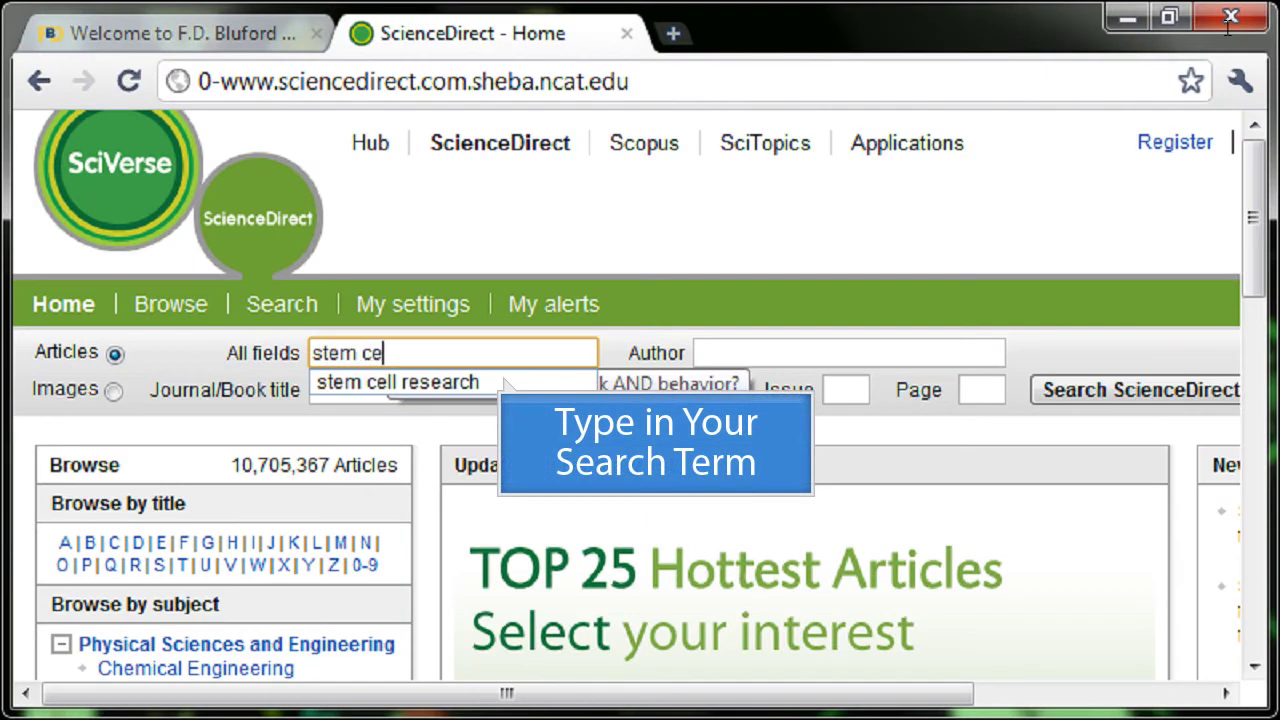
{"action": "type", "text": "ll research"}
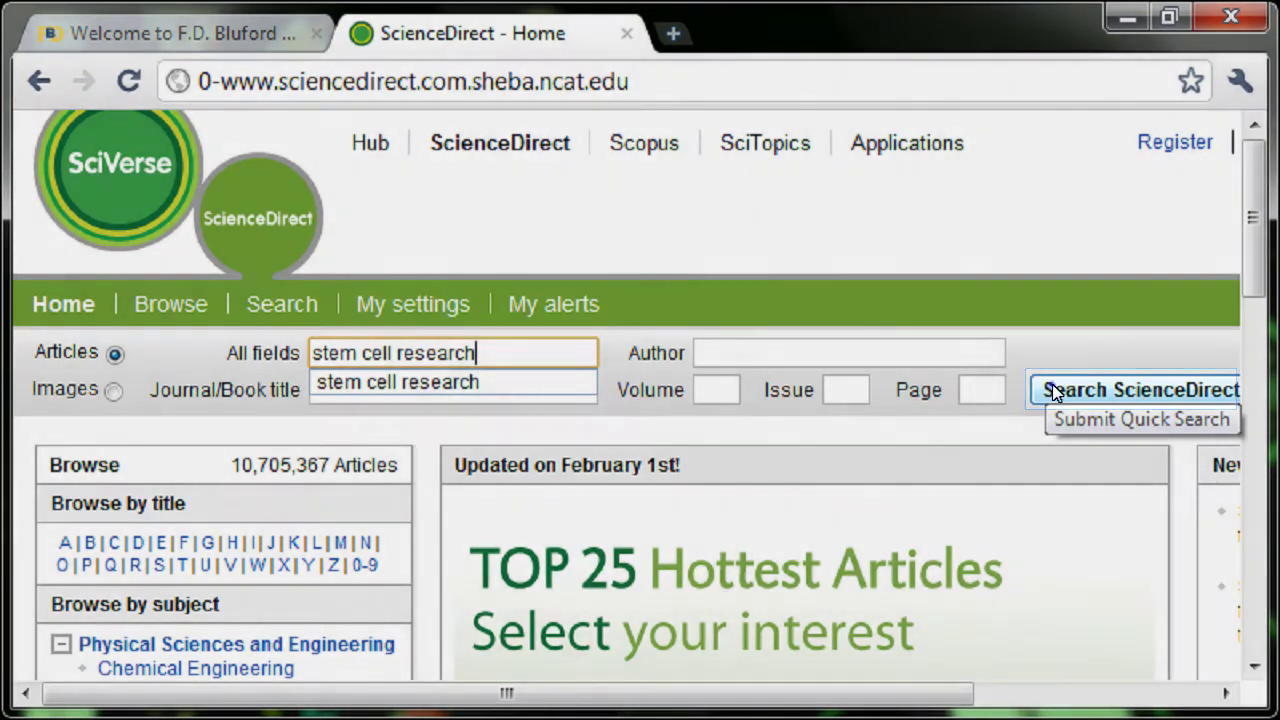
{"action": "left_click", "coordinate": [1049, 390]}
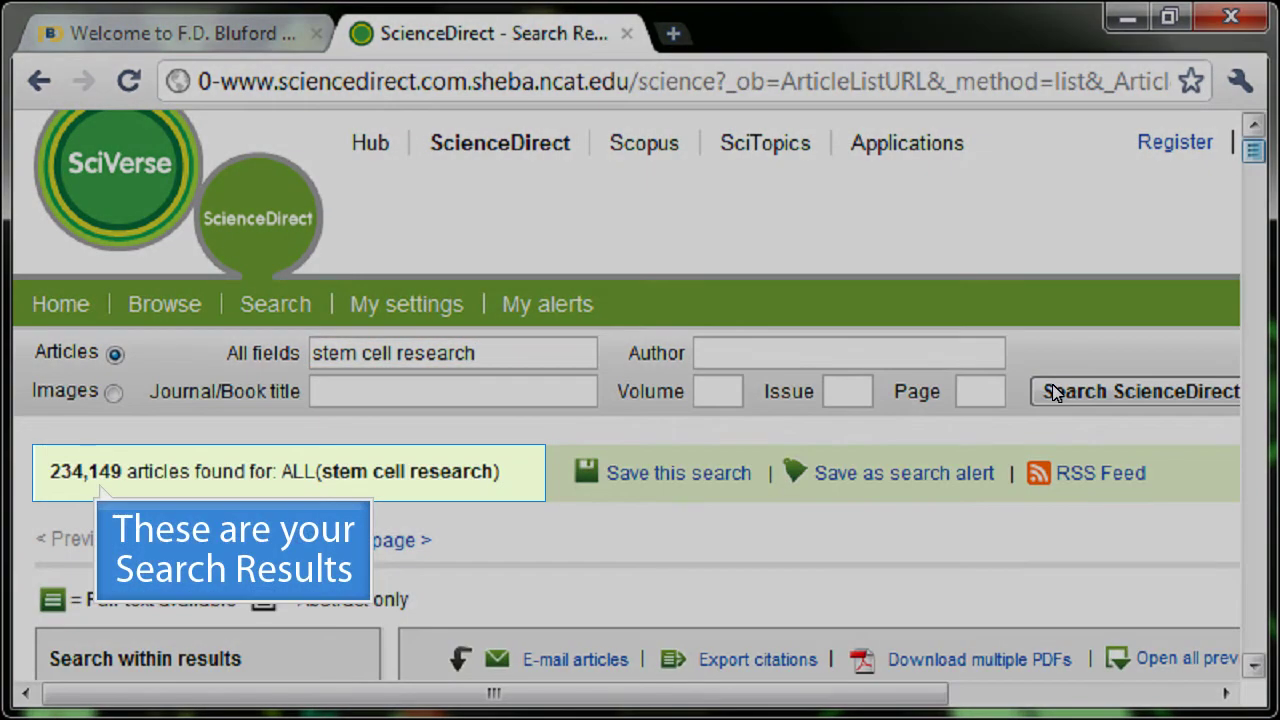
{"action": "scroll", "coordinate": [1249, 171], "scroll_direction": "down", "scroll_amount": 3}
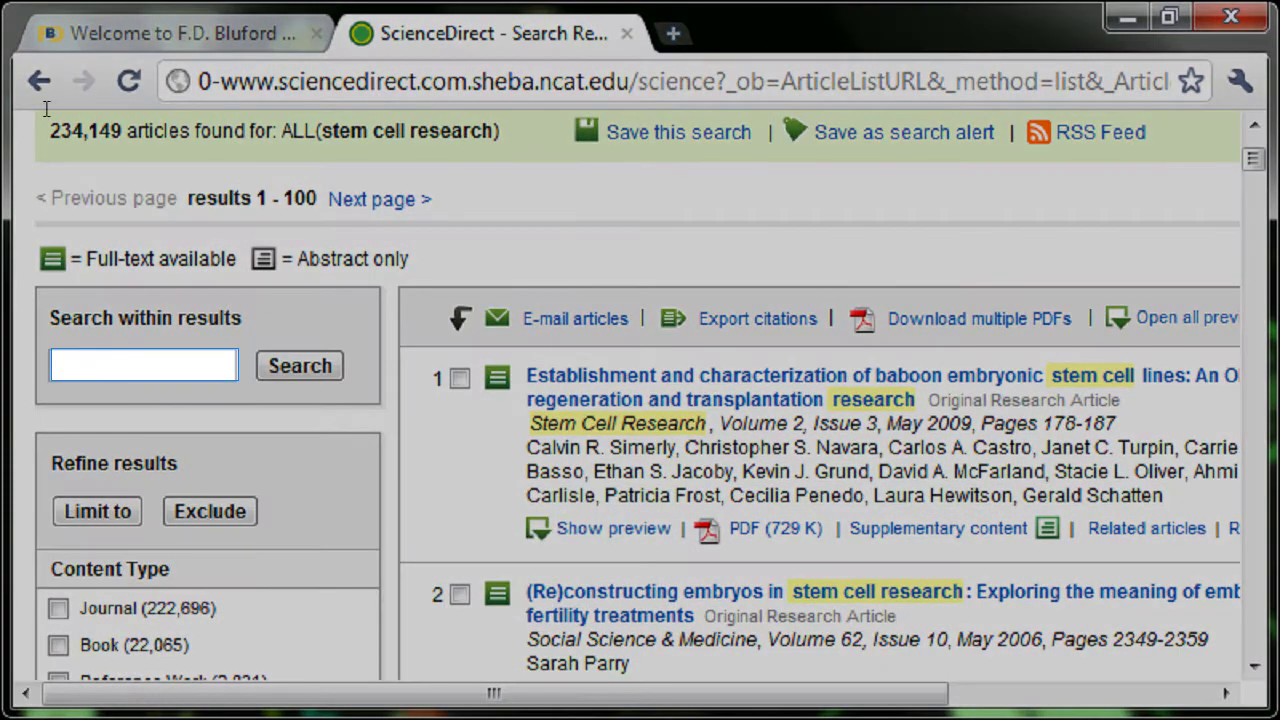
Search within the results for 'cancer', leaving 79,250 articles
{"action": "left_click", "coordinate": [57, 357]}
{"action": "type", "text": "can"}
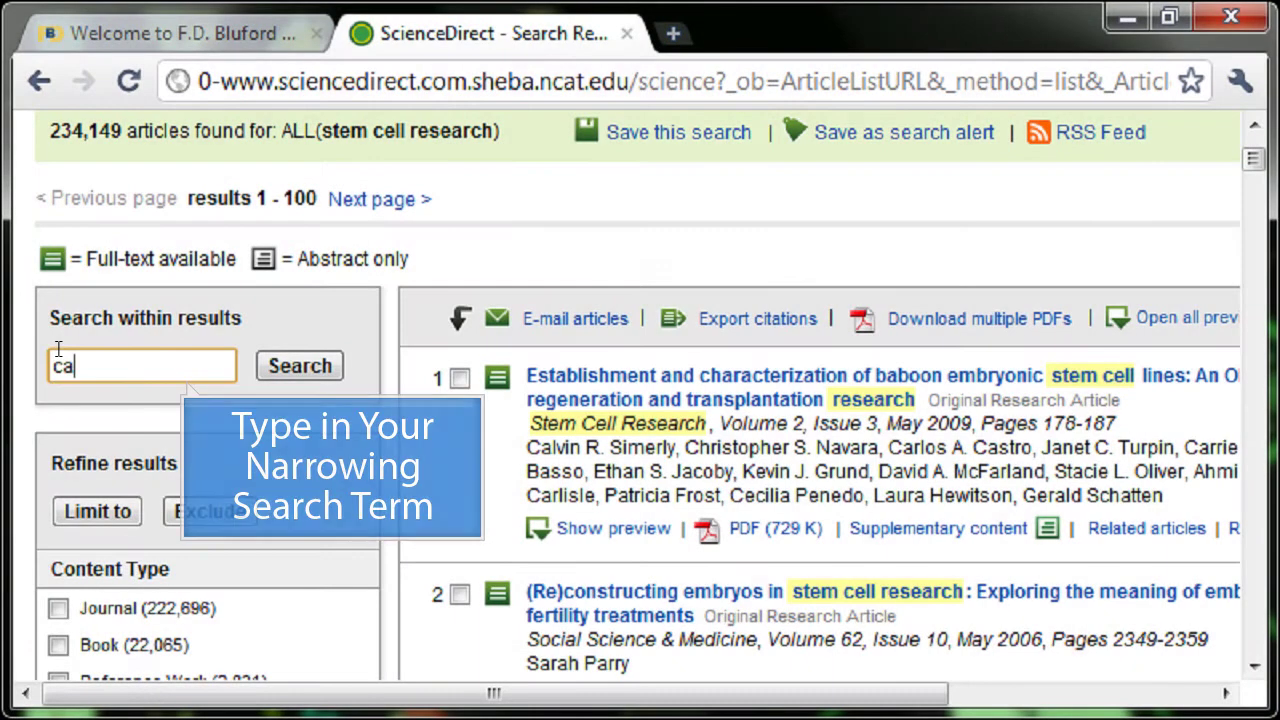
{"action": "type", "text": "cer"}
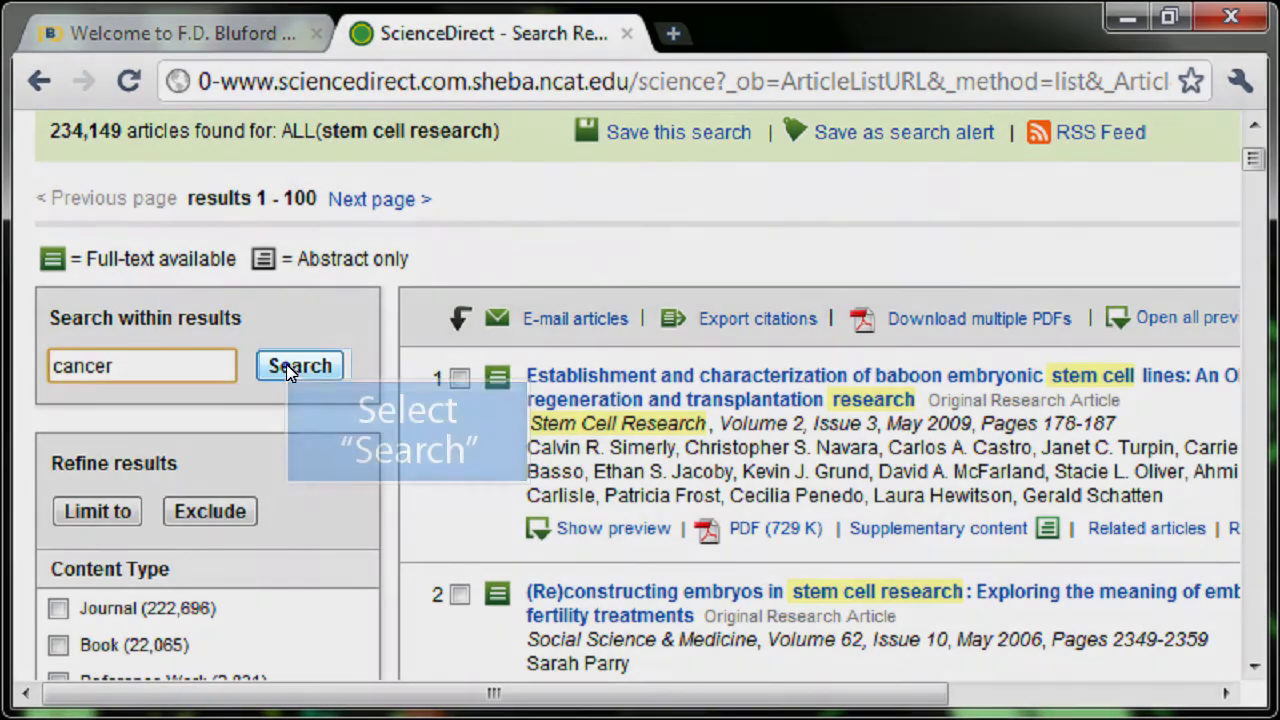
{"action": "left_click", "coordinate": [298, 366]}
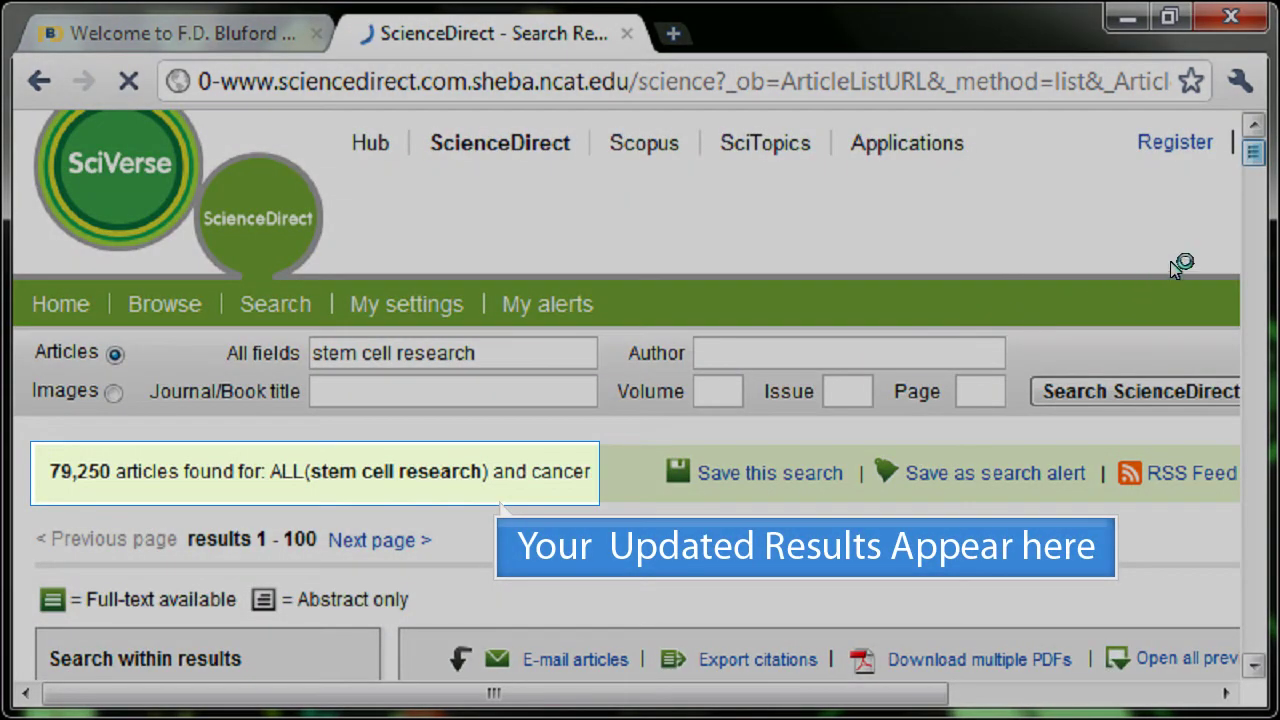
{"action": "scroll", "coordinate": [1262, 185], "scroll_direction": "down", "scroll_amount": 2}
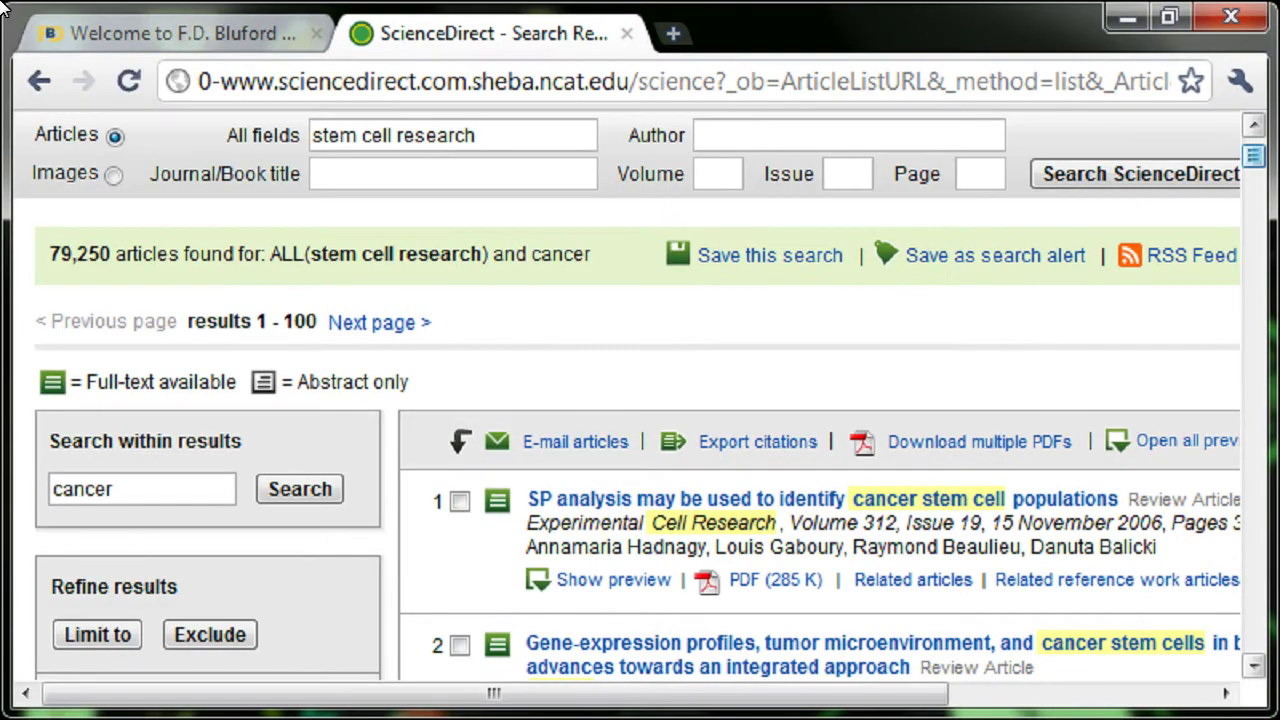
{"action": "scroll", "coordinate": [1255, 170], "scroll_direction": "down", "scroll_amount": 3}
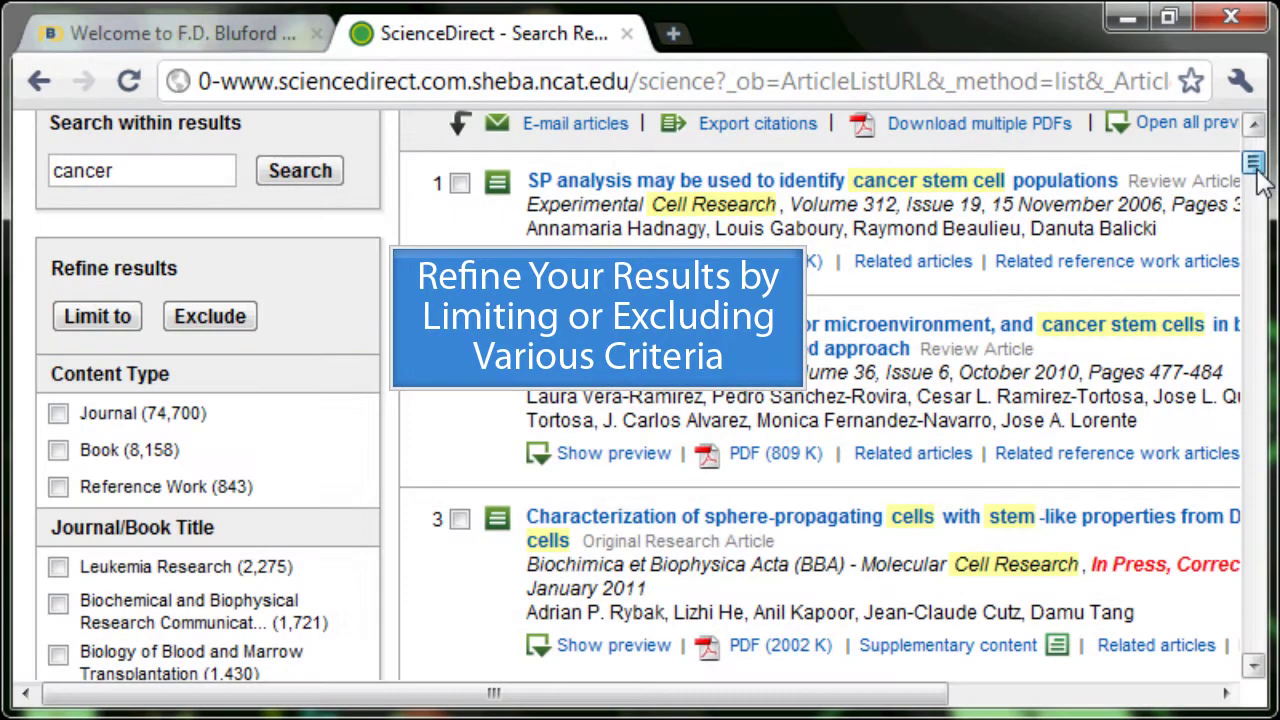
Check the Journal and Reference Work content types and the stem cell, breast cancer and bone marrow topics
{"action": "scroll", "coordinate": [1262, 182], "scroll_direction": "down", "scroll_amount": 1}
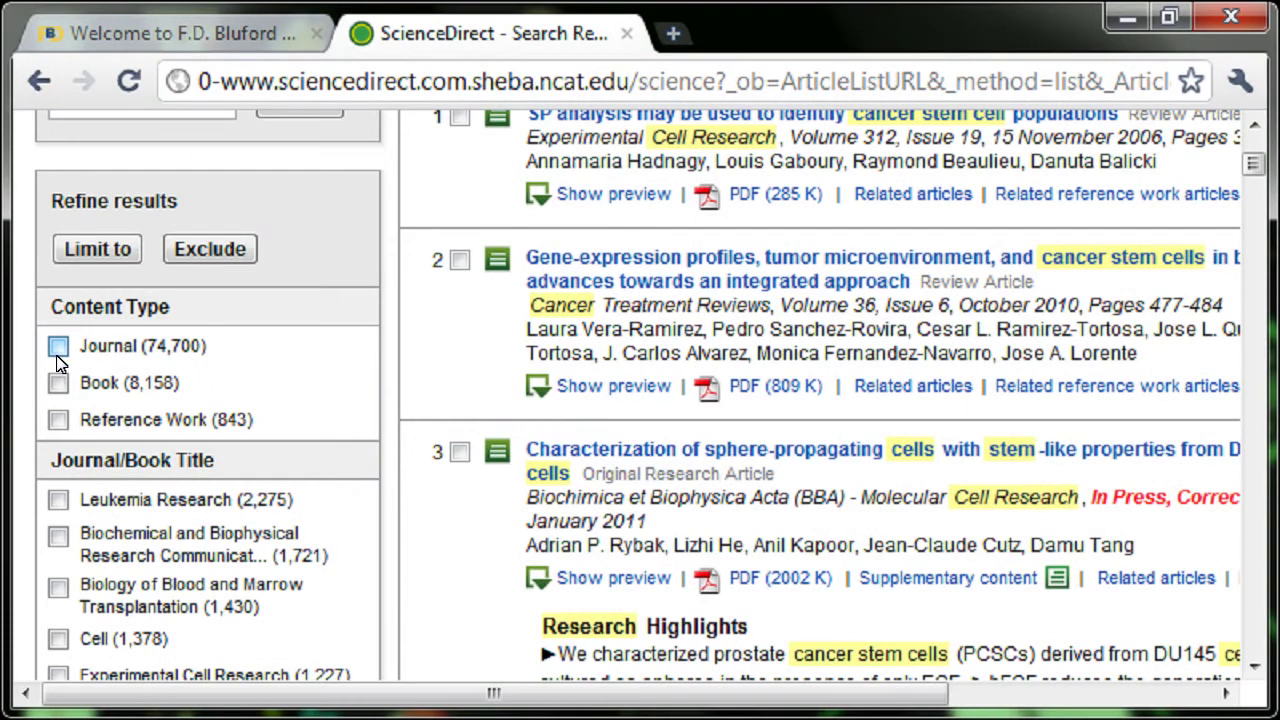
{"action": "left_click", "coordinate": [58, 348]}
{"action": "left_click", "coordinate": [60, 421]}
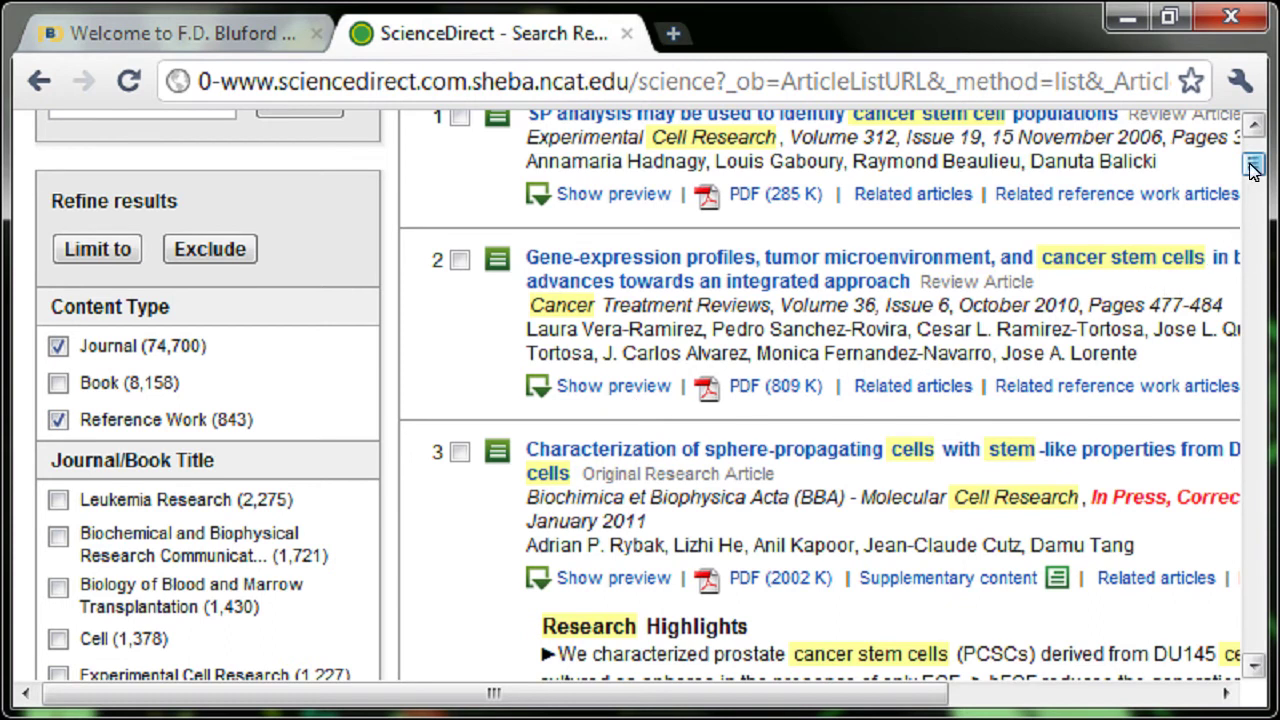
{"action": "left_click_drag", "start_coordinate": [1253, 170], "coordinate": [1256, 192]}
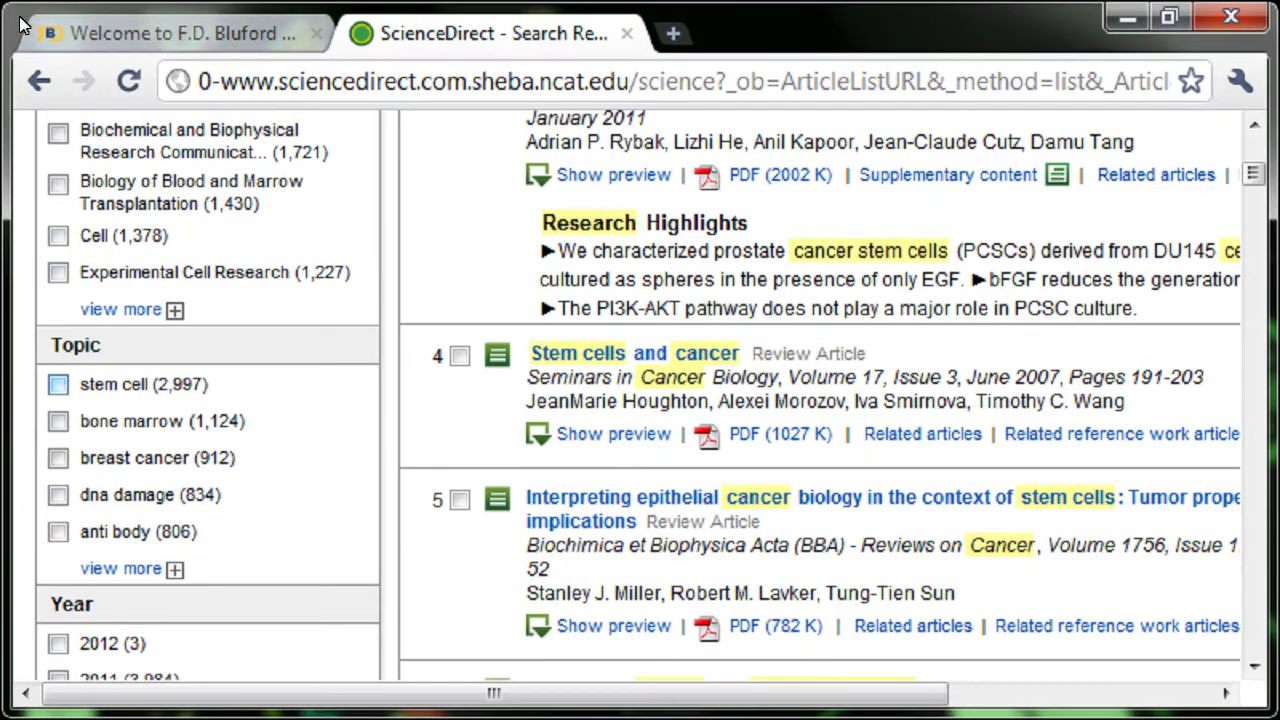
{"action": "left_click", "coordinate": [57, 385]}
{"action": "left_click", "coordinate": [57, 459]}
{"action": "left_click", "coordinate": [57, 424]}
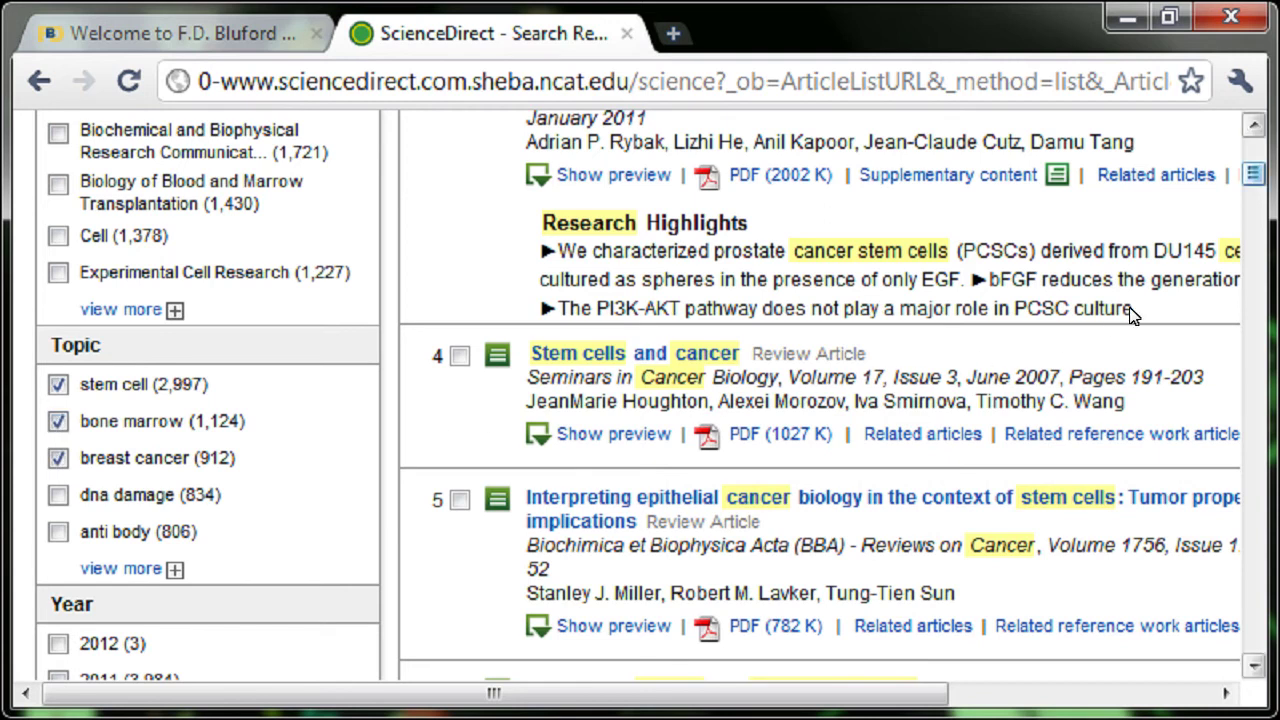
Check publication years 2009–2012 and apply Limit to, leaving 1,198 articles
{"action": "scroll", "coordinate": [1254, 177], "scroll_direction": "down", "scroll_amount": 5}
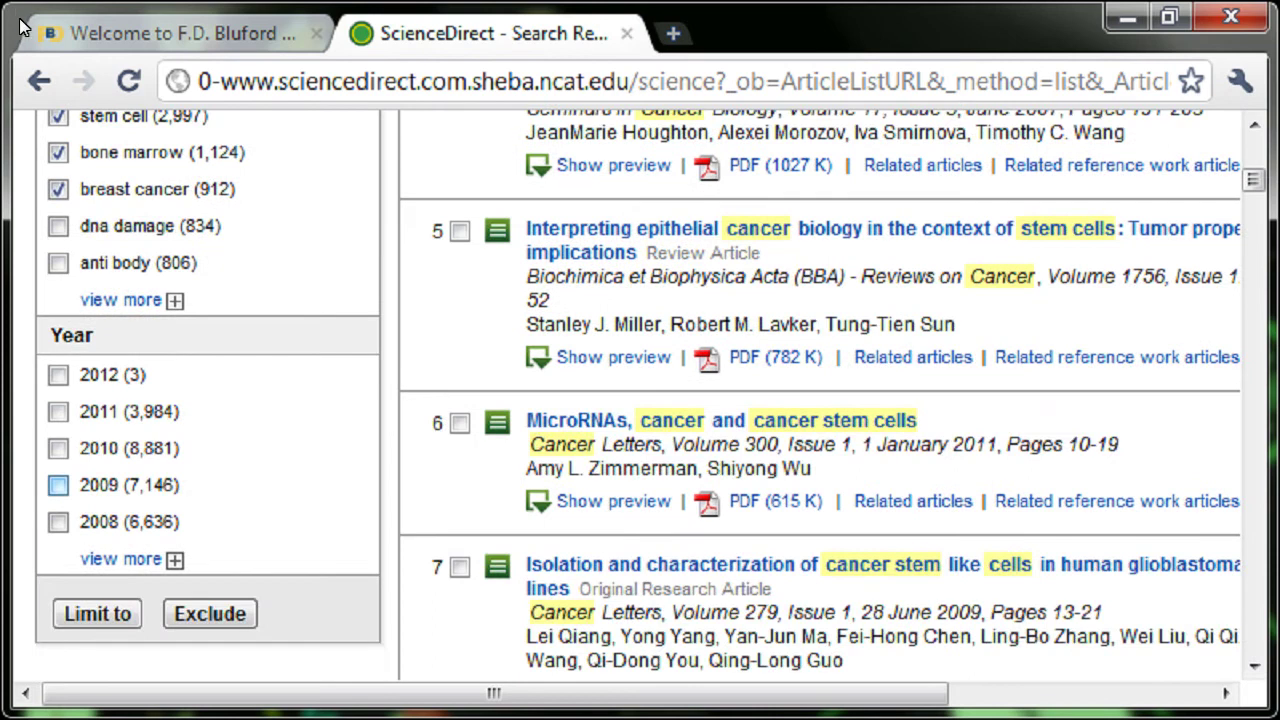
{"action": "left_click", "coordinate": [58, 486]}
{"action": "left_click", "coordinate": [56, 484]}
{"action": "left_click", "coordinate": [57, 451]}
{"action": "left_click", "coordinate": [57, 414]}
{"action": "left_click", "coordinate": [58, 380]}
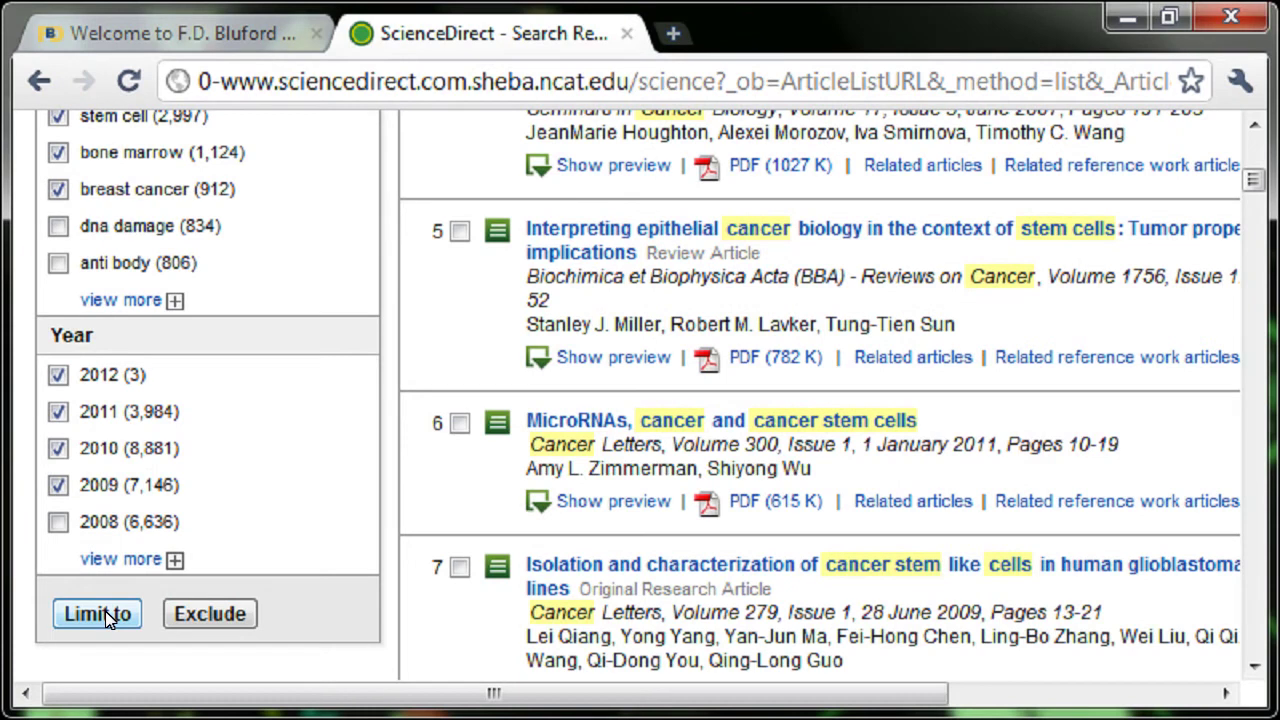
{"action": "left_click", "coordinate": [98, 614]}
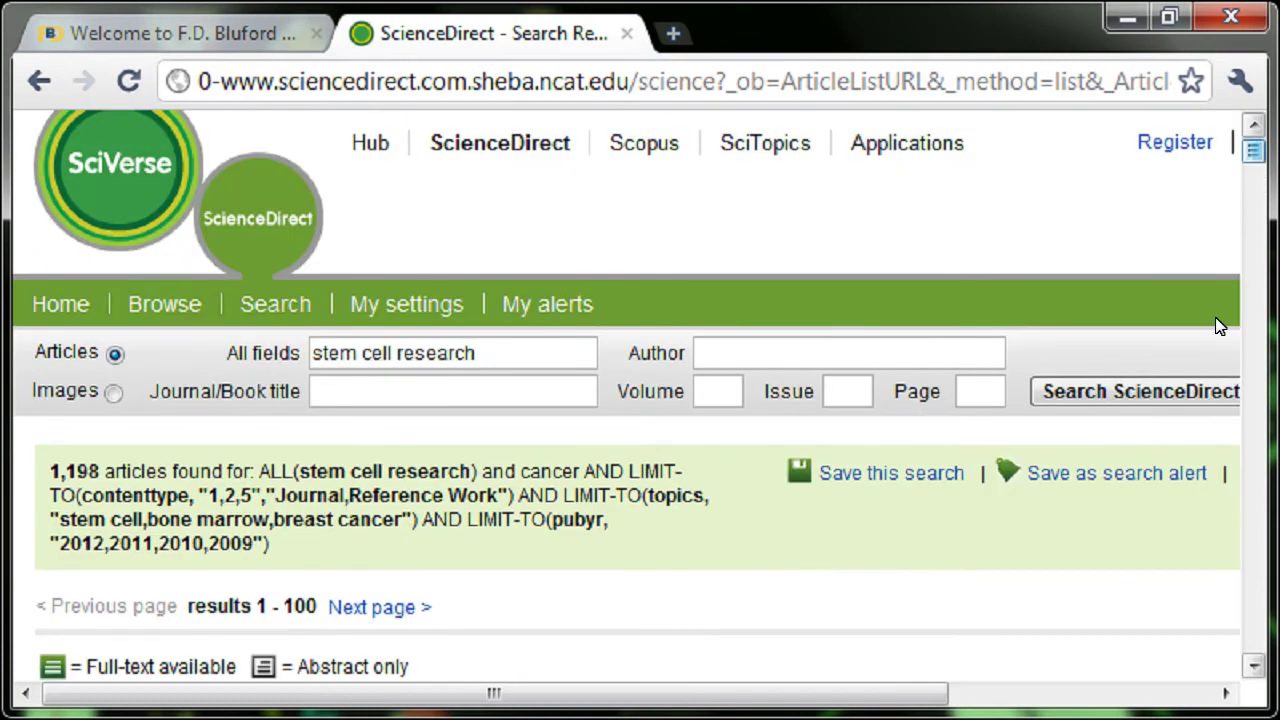
Search within the limited results for 'bone marrow', leaving 691 articles
{"action": "left_click_drag", "start_coordinate": [1262, 160], "coordinate": [1265, 192]}
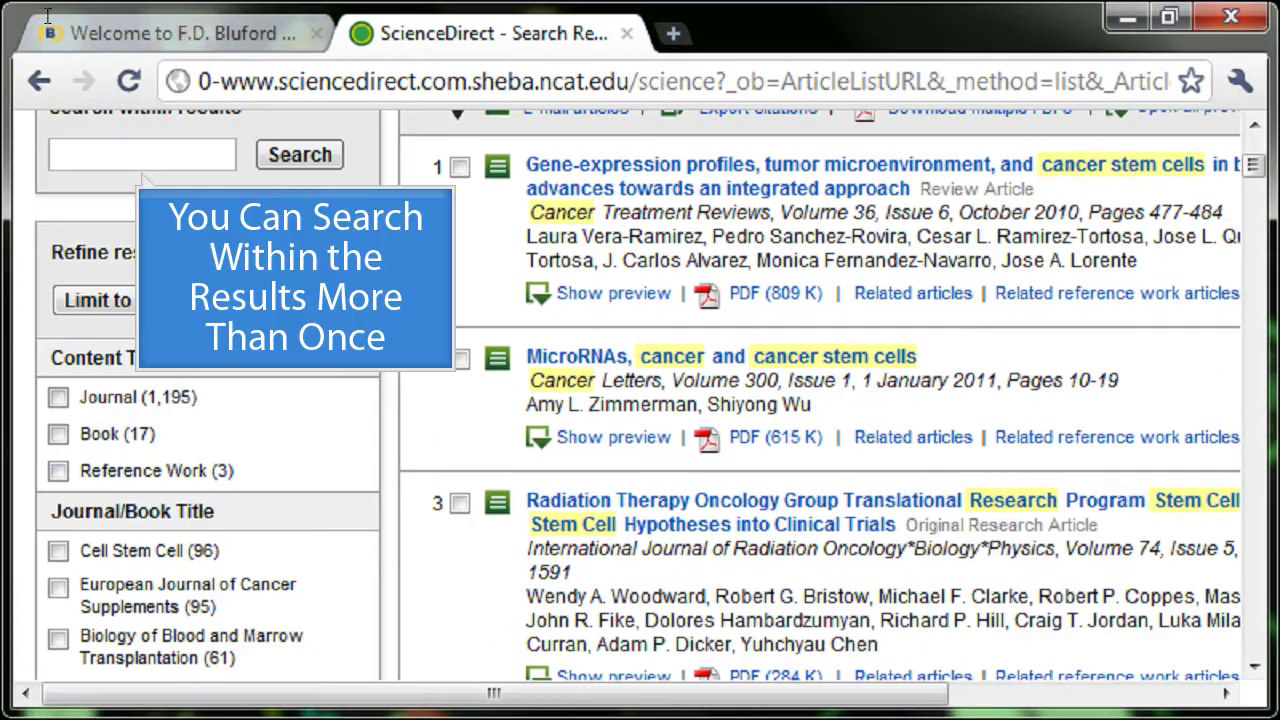
{"action": "left_click", "coordinate": [84, 150]}
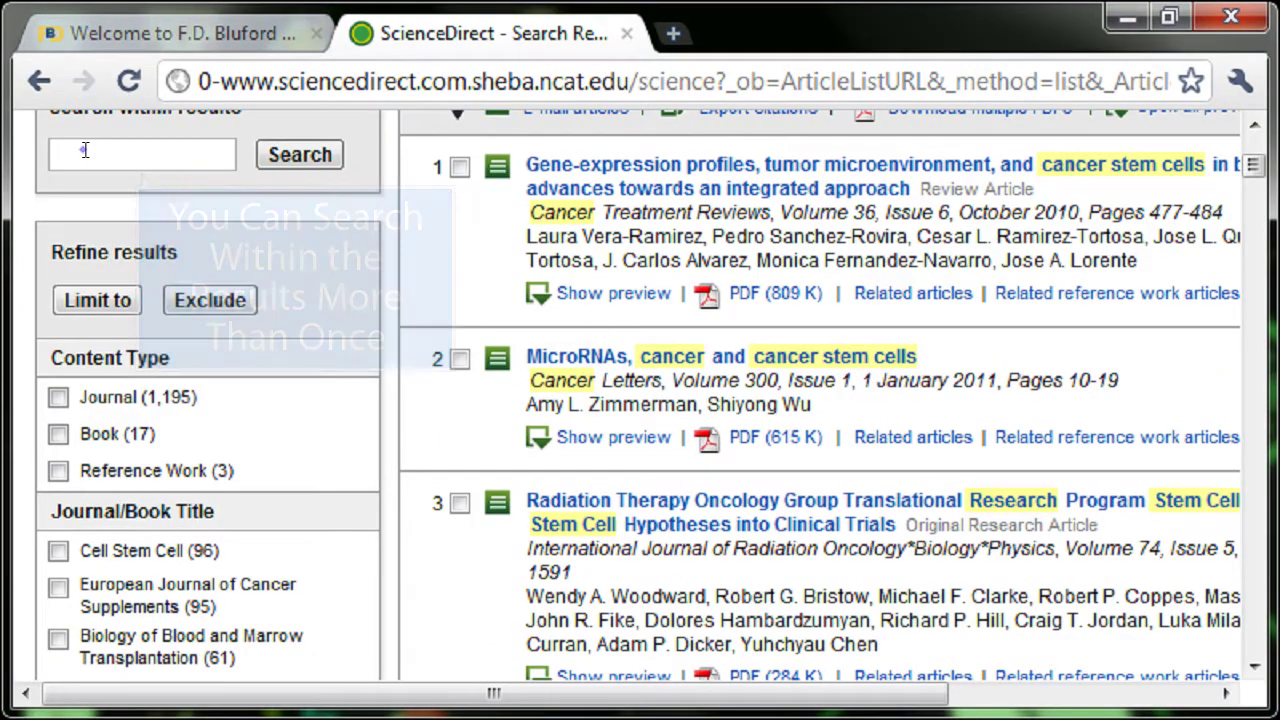
{"action": "type", "text": "bone"}
{"action": "type", "text": "ma"}
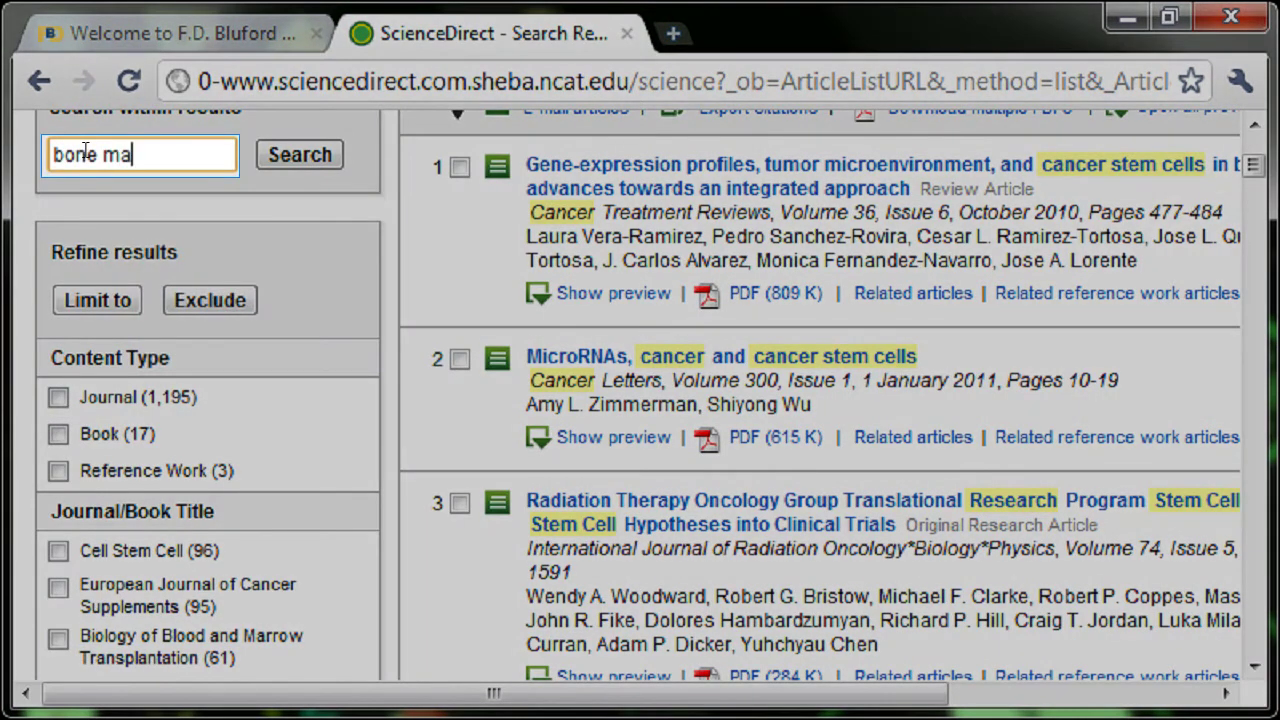
{"action": "type", "text": "rrow"}
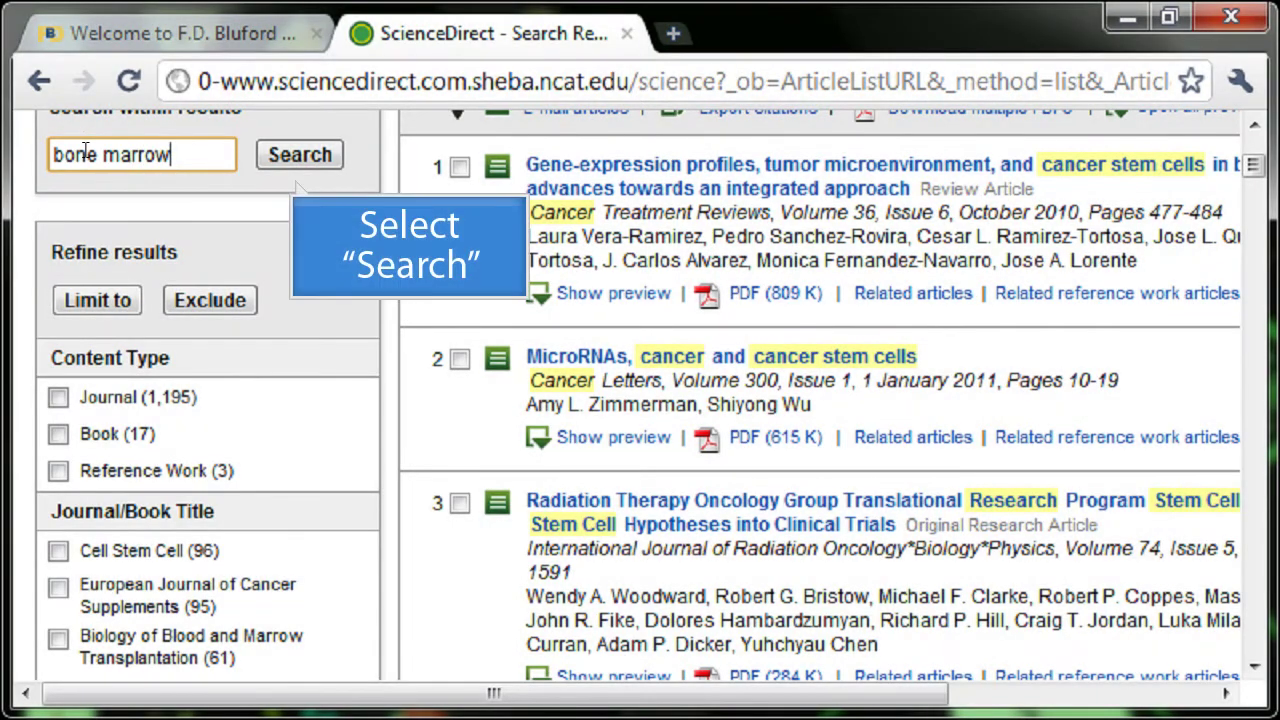
{"action": "left_click", "coordinate": [300, 154]}
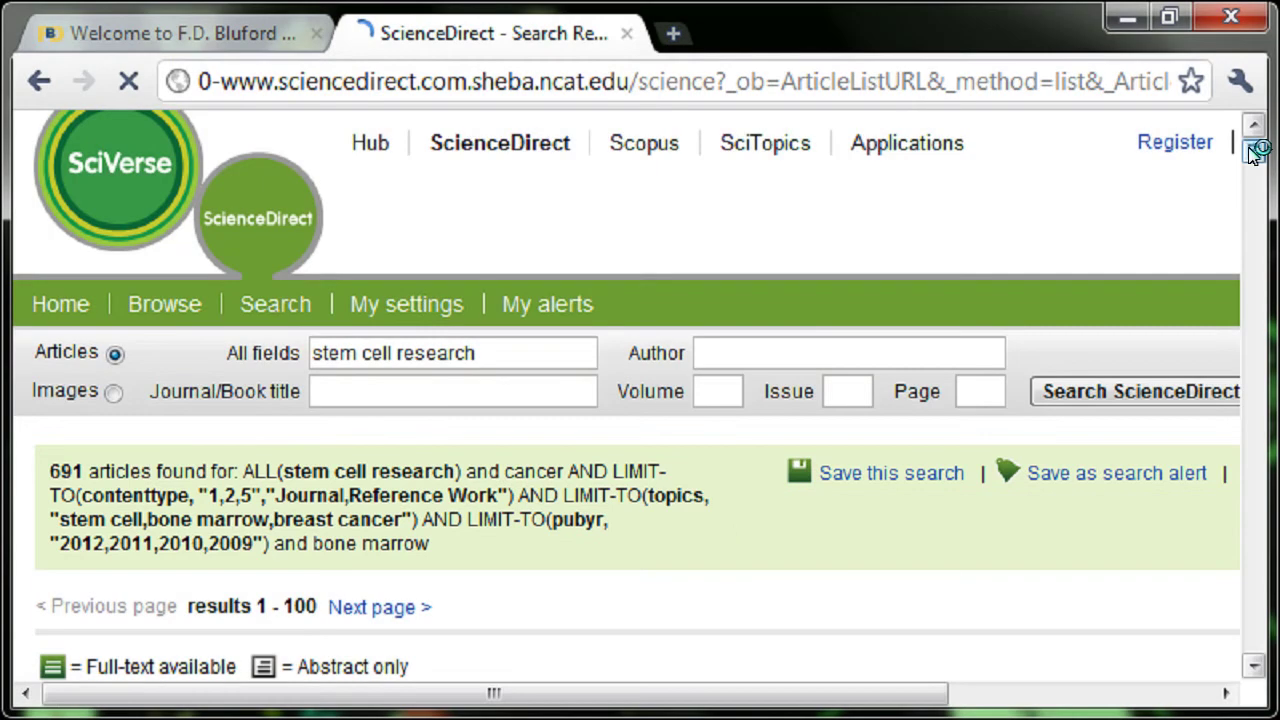
{"action": "left_click_drag", "start_coordinate": [1253, 150], "coordinate": [1255, 181]}
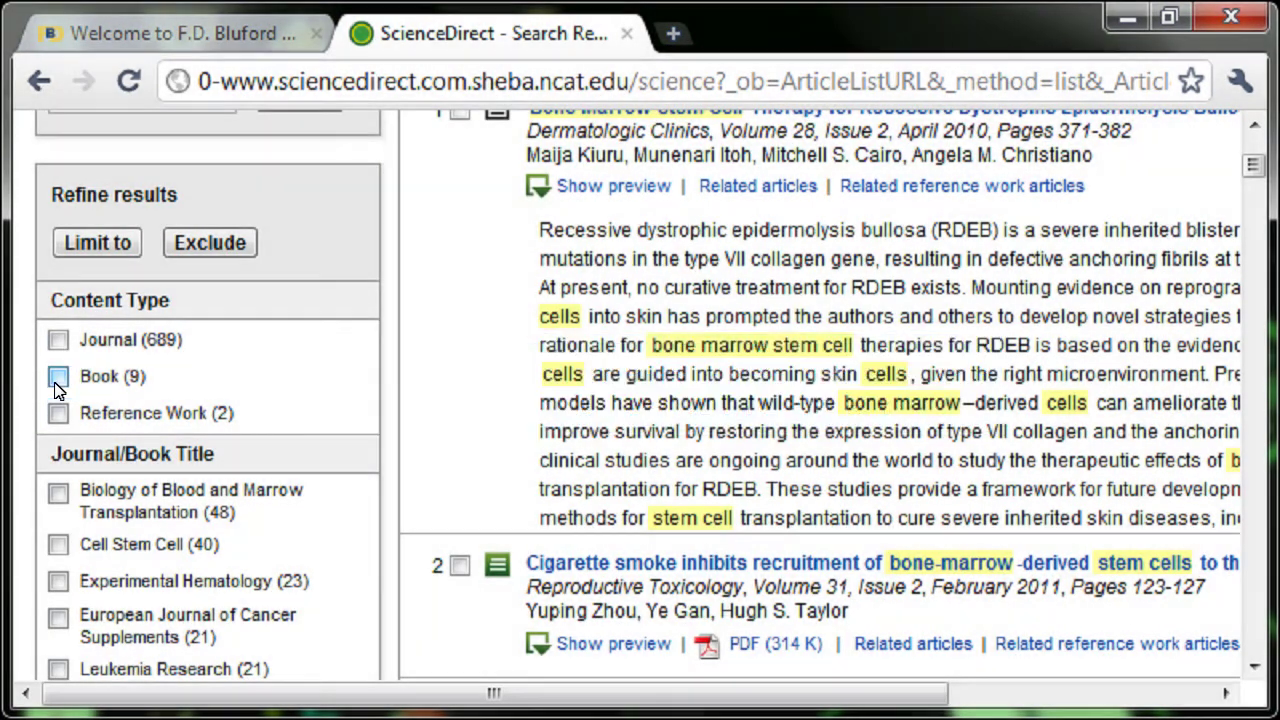
Check Book, cell transplantation, mesenchymal stem and 2008, then apply Exclude for 619 articles
{"action": "left_click", "coordinate": [58, 377]}
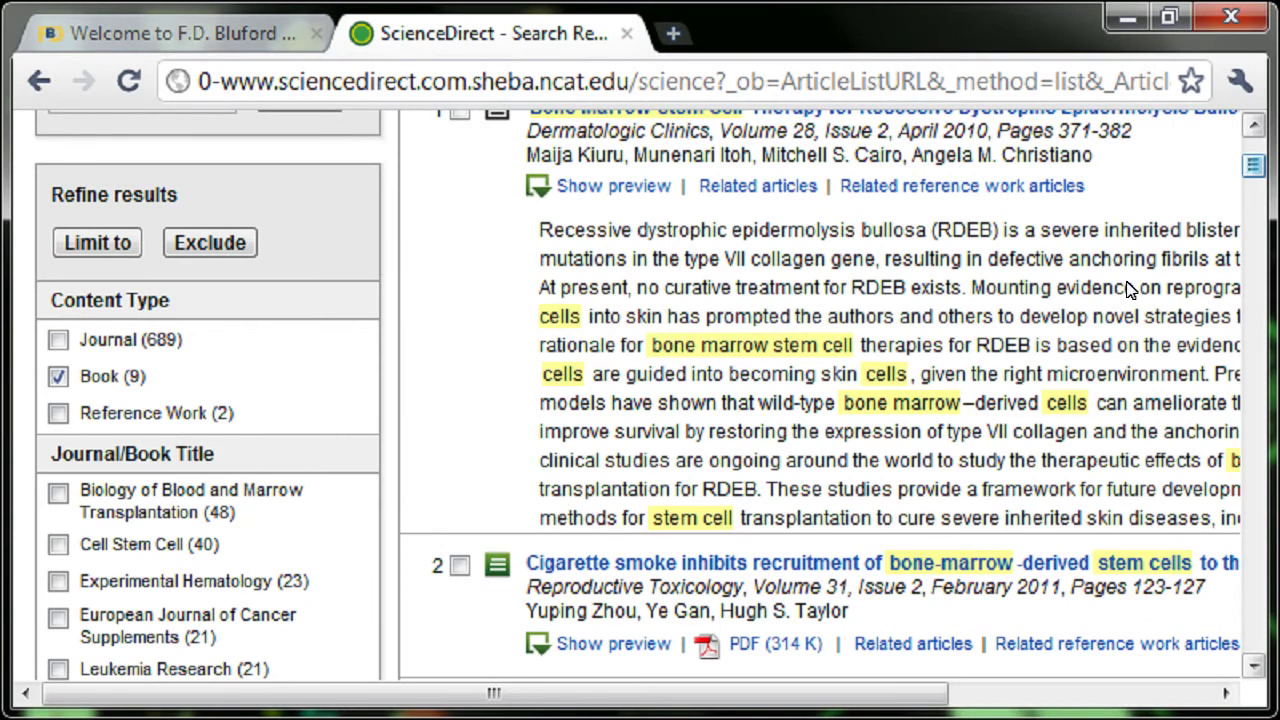
{"action": "scroll", "coordinate": [1258, 172], "scroll_direction": "down", "scroll_amount": 4}
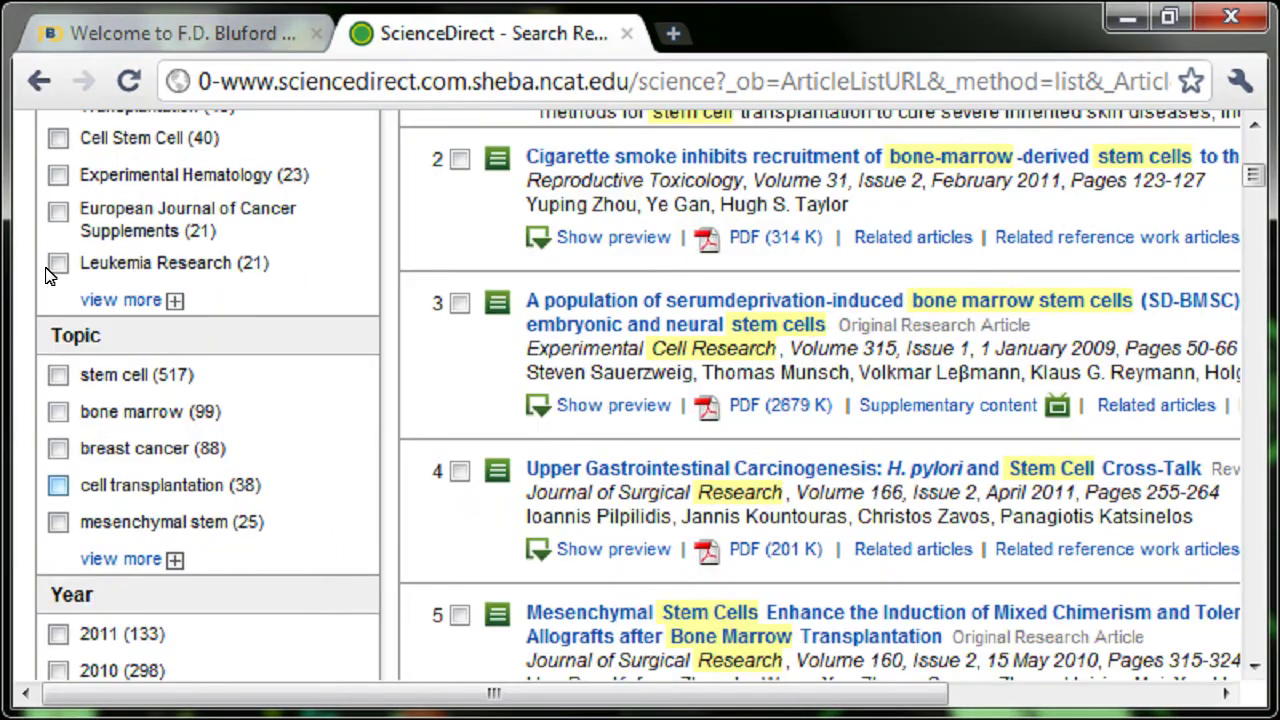
{"action": "left_click", "coordinate": [57, 485]}
{"action": "left_click", "coordinate": [57, 522]}
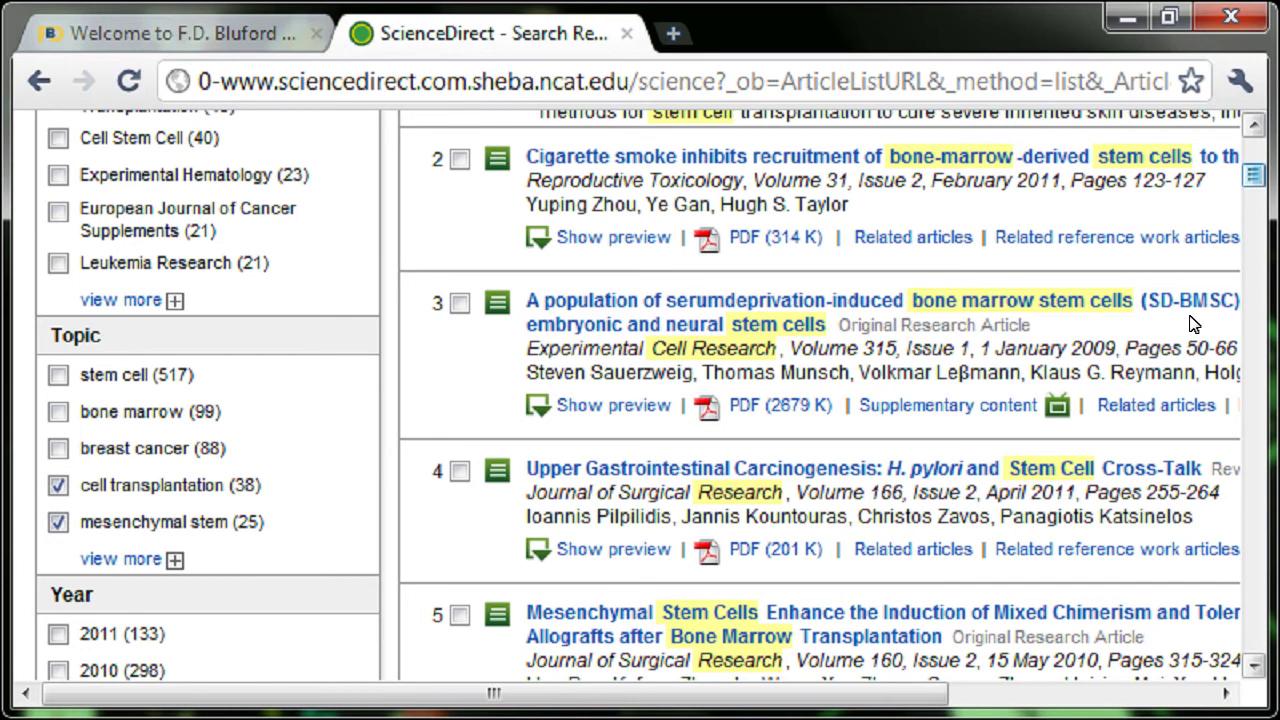
{"action": "scroll", "coordinate": [1260, 177], "scroll_direction": "down", "scroll_amount": 5}
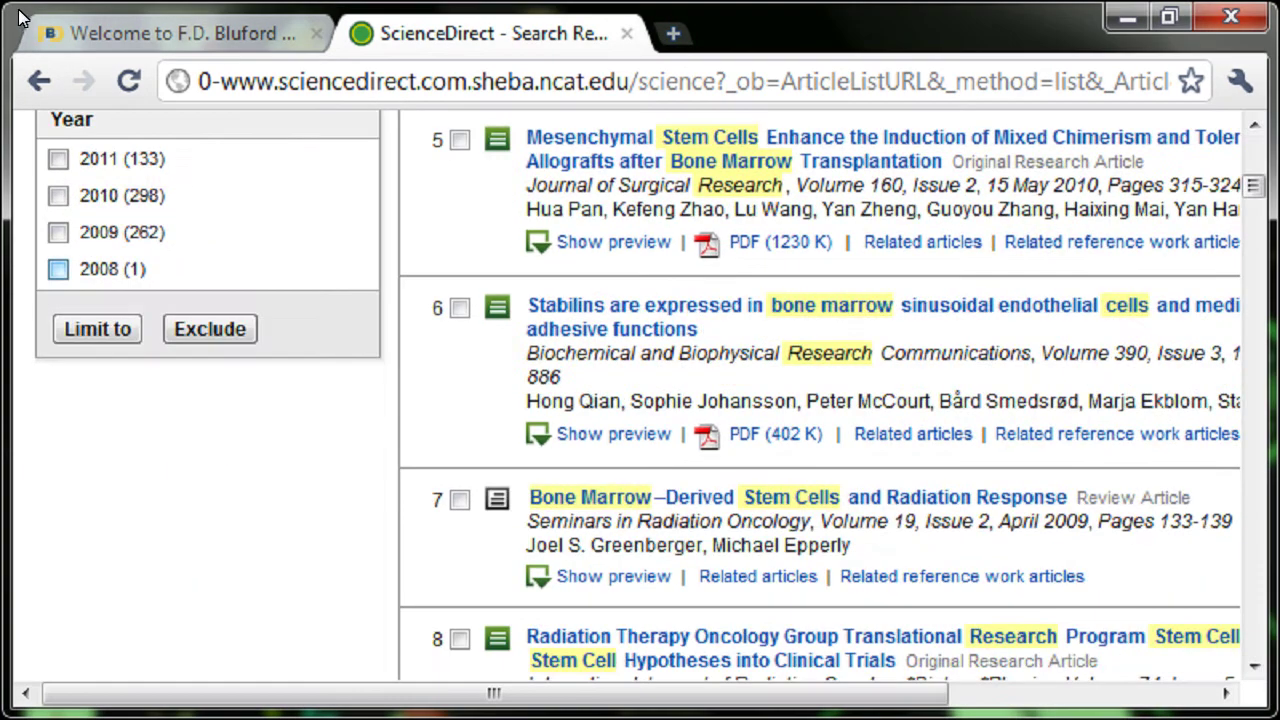
{"action": "left_click", "coordinate": [57, 271]}
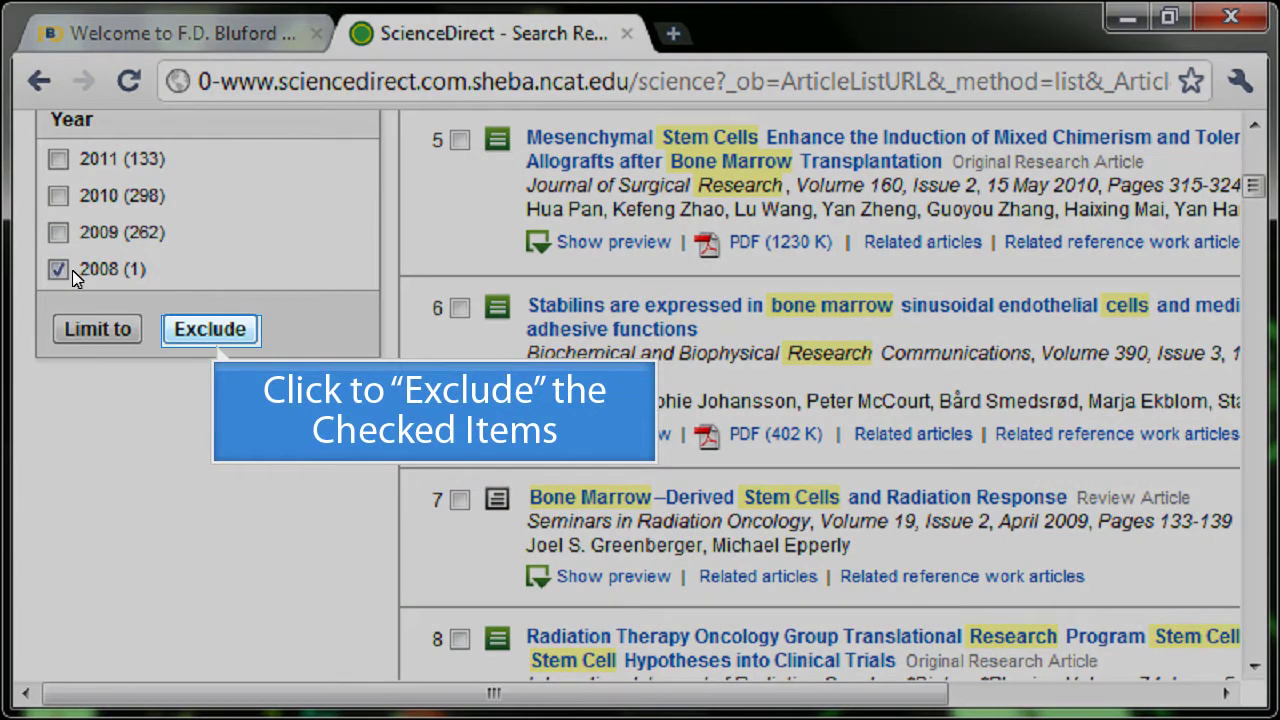
{"action": "left_click", "coordinate": [212, 328]}
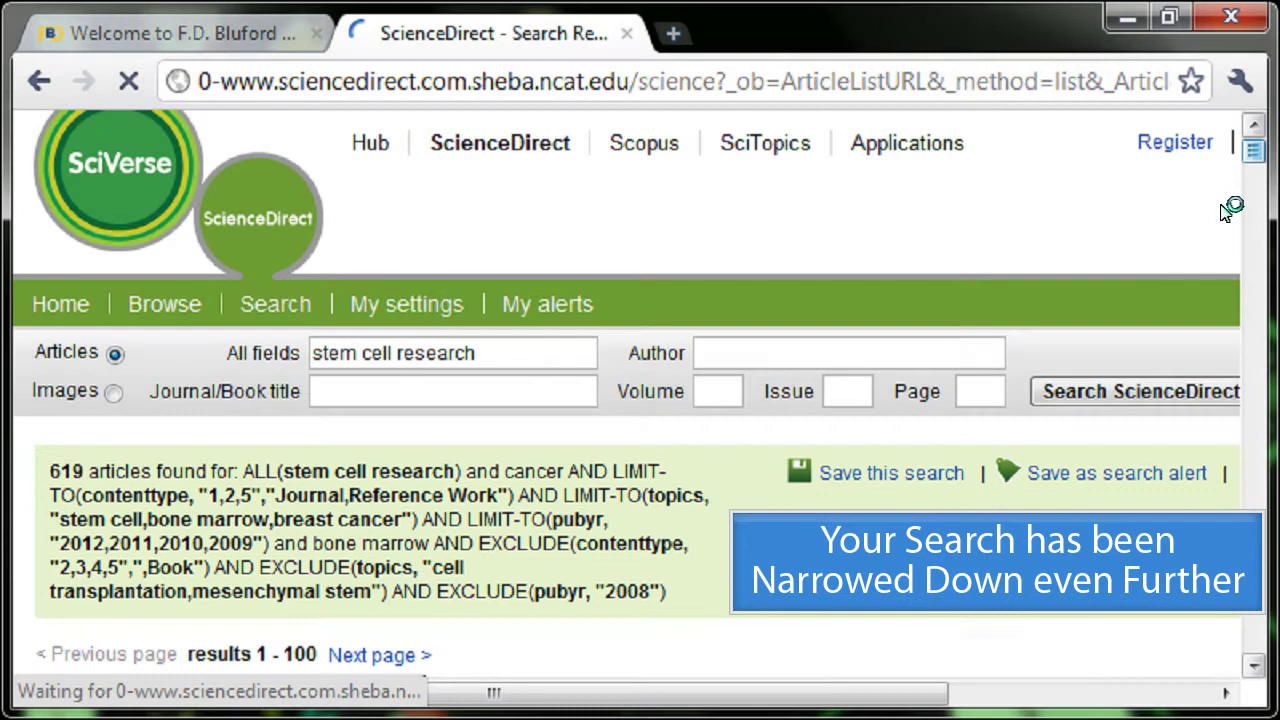
{"action": "left_click_drag", "start_coordinate": [1253, 152], "coordinate": [1253, 170]}
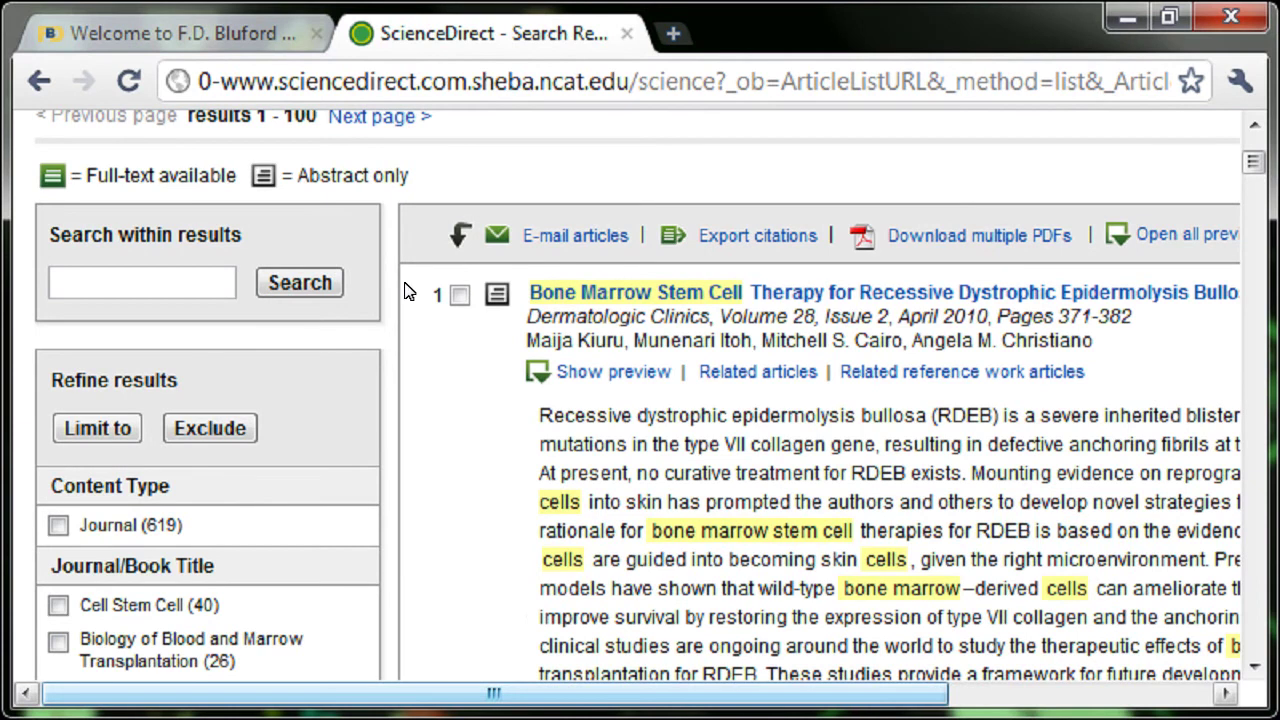
{"action": "left_click_drag", "start_coordinate": [466, 697], "coordinate": [709, 694]}
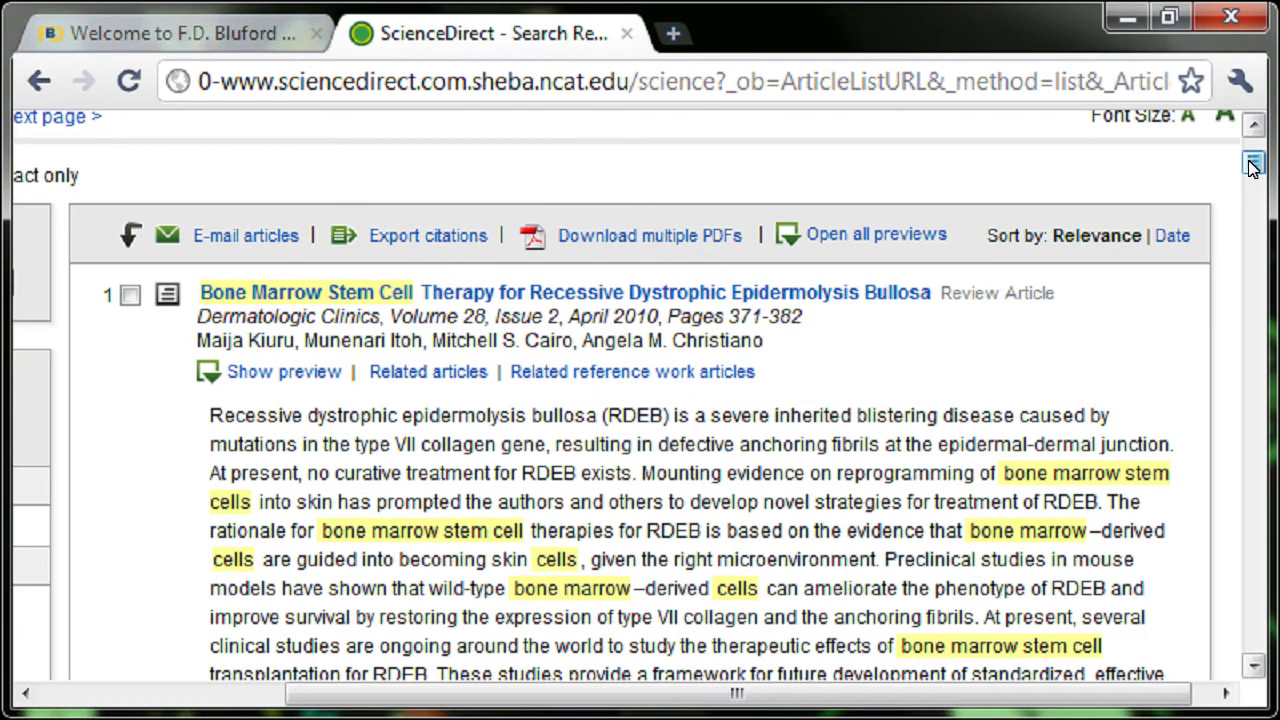
{"action": "left_click_drag", "start_coordinate": [1249, 162], "coordinate": [1251, 177]}
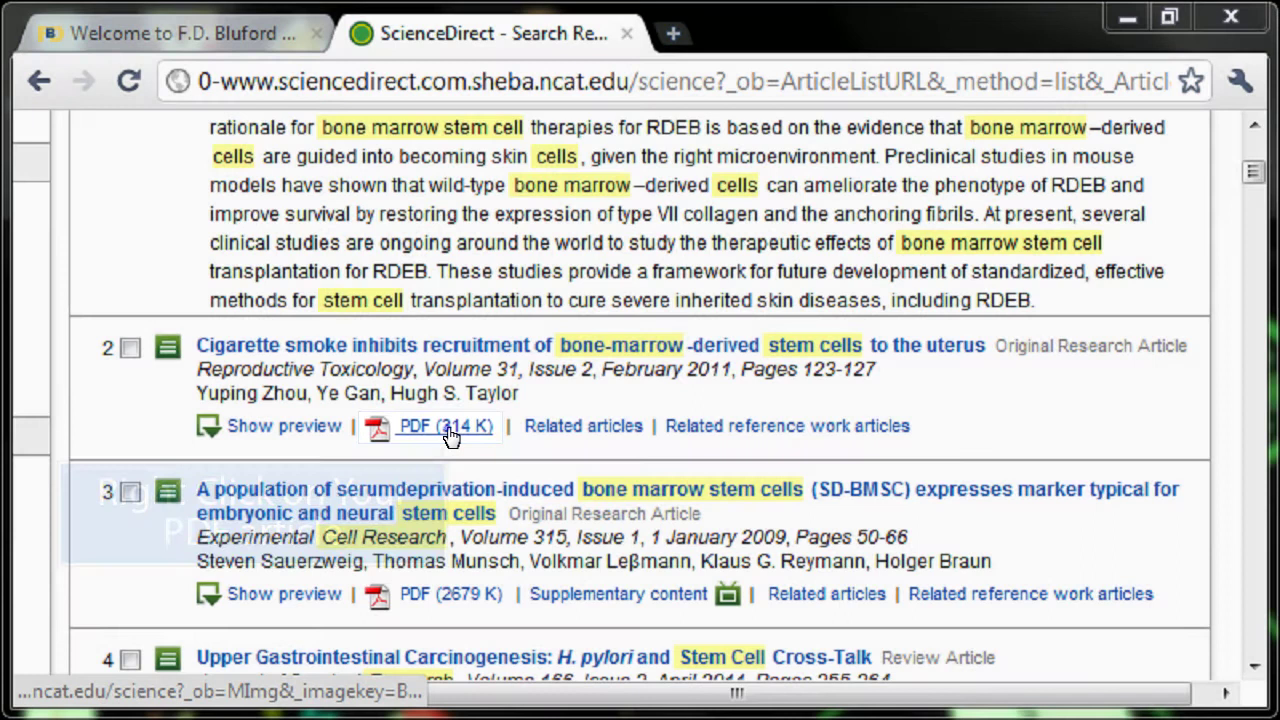
Open result 2's 'PDF (314 K)' cigarette smoke article in a new tab and switch to it
{"action": "right_click", "coordinate": [449, 429]}
{"action": "key", "text": "Down"}
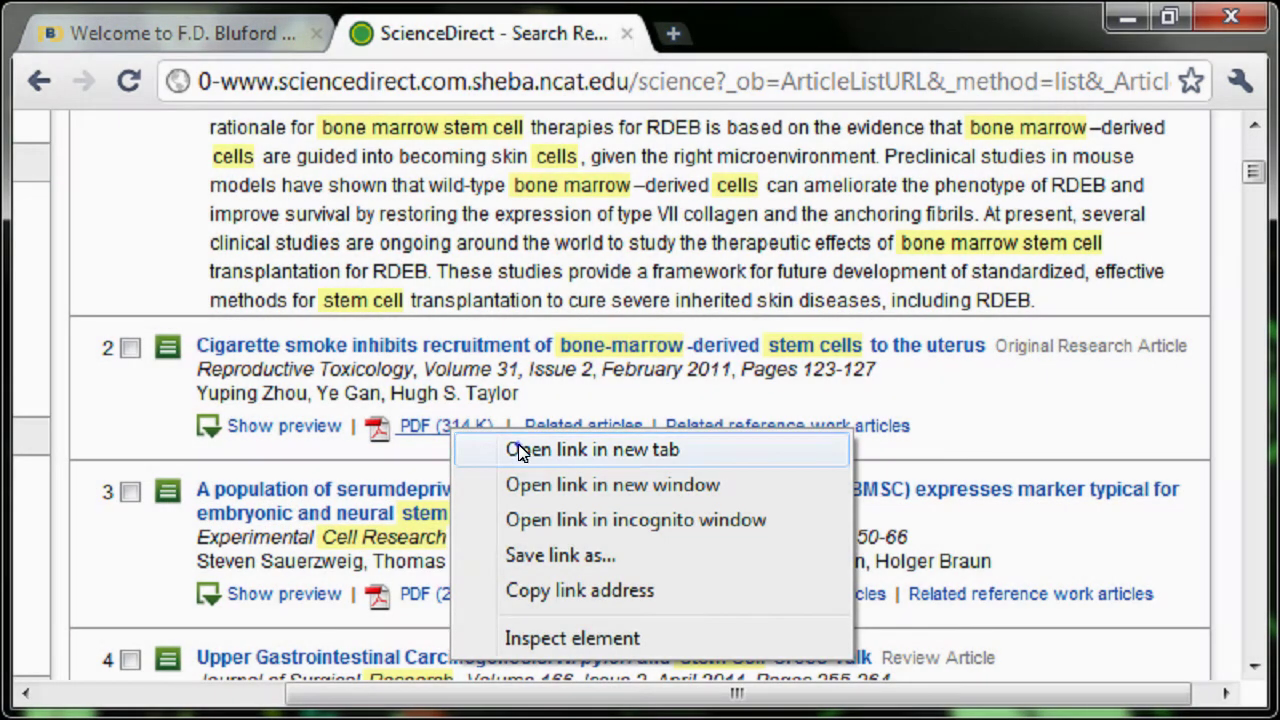
{"action": "left_click", "coordinate": [516, 450]}
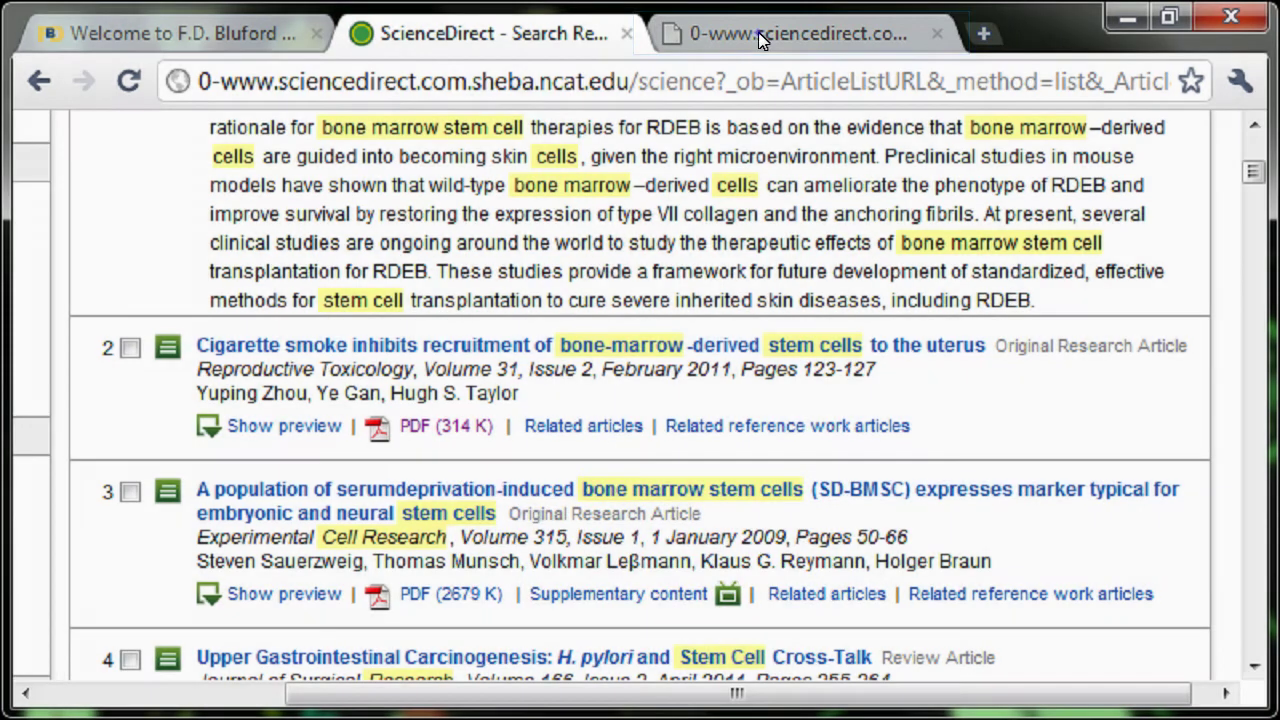
{"action": "left_click", "coordinate": [760, 36]}
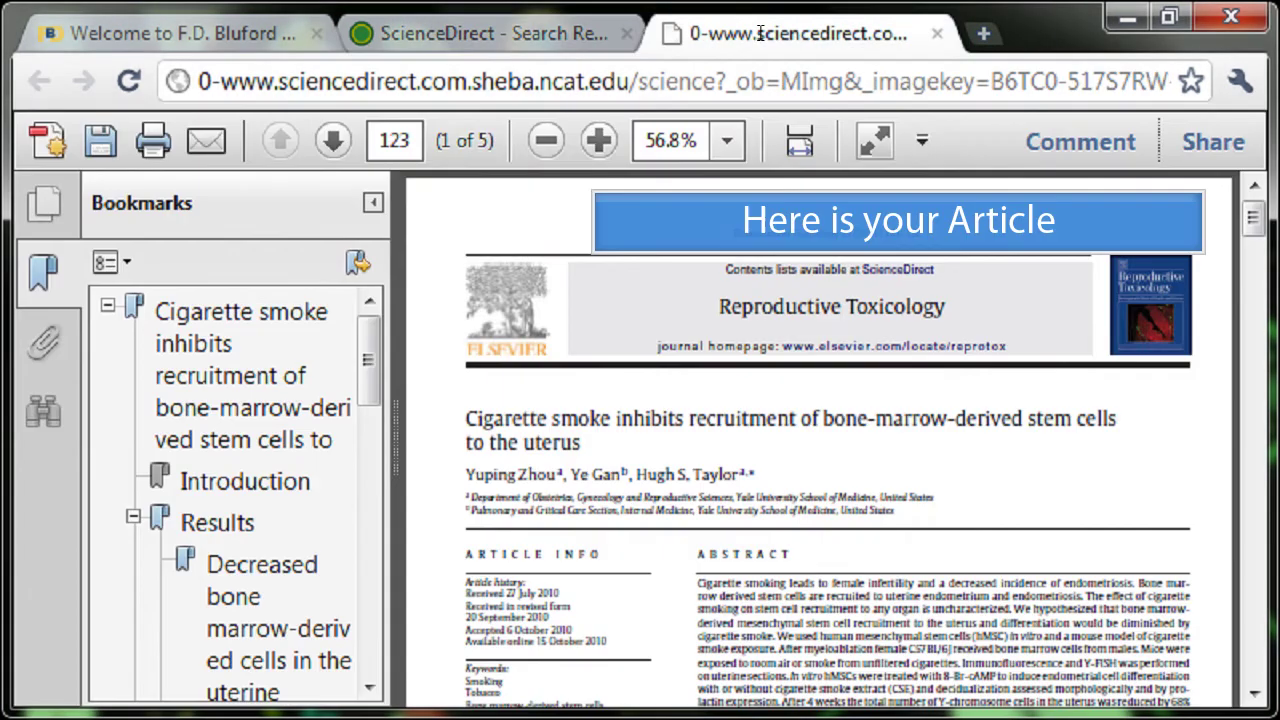